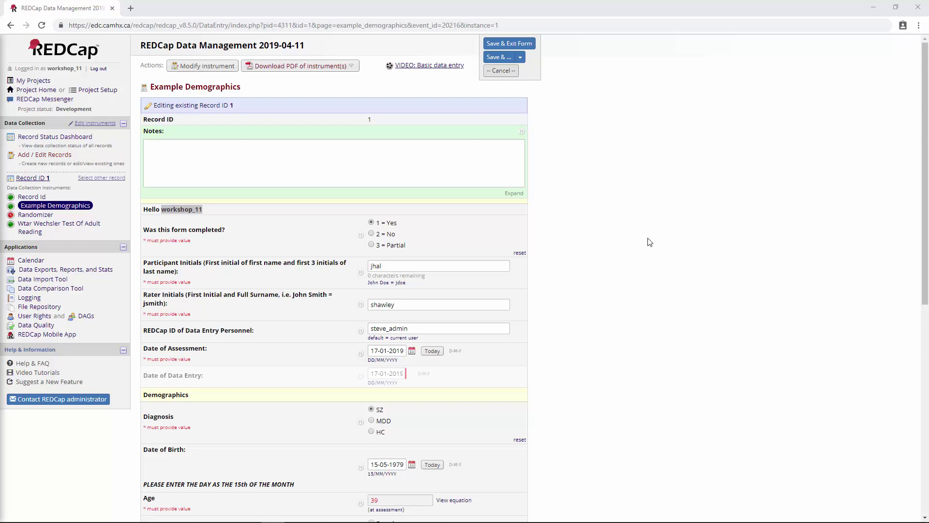
pyautogui.scroll(-3, 632, 222)
pyautogui.scroll(-3, 633, 219)
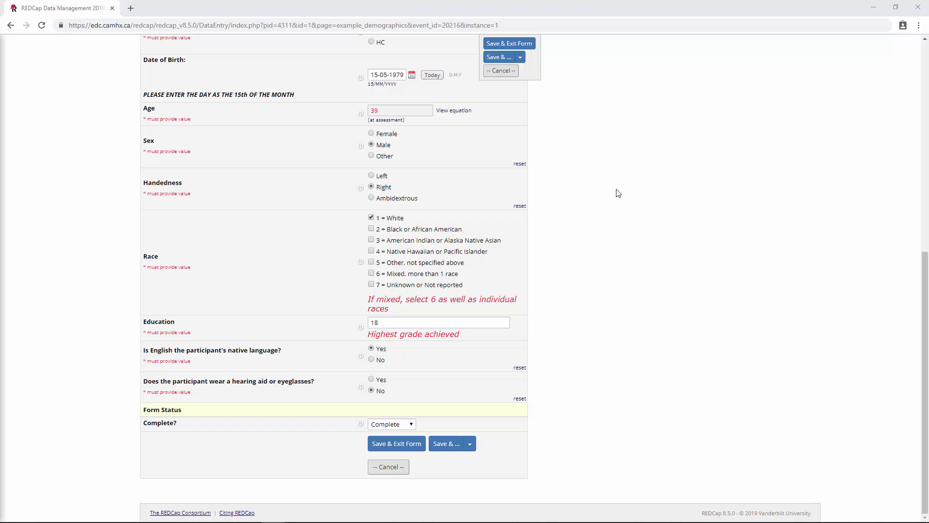
# Step: Go to the Data Exports, Reports, and Stats page of the project
pyautogui.middleClick(628, 293)
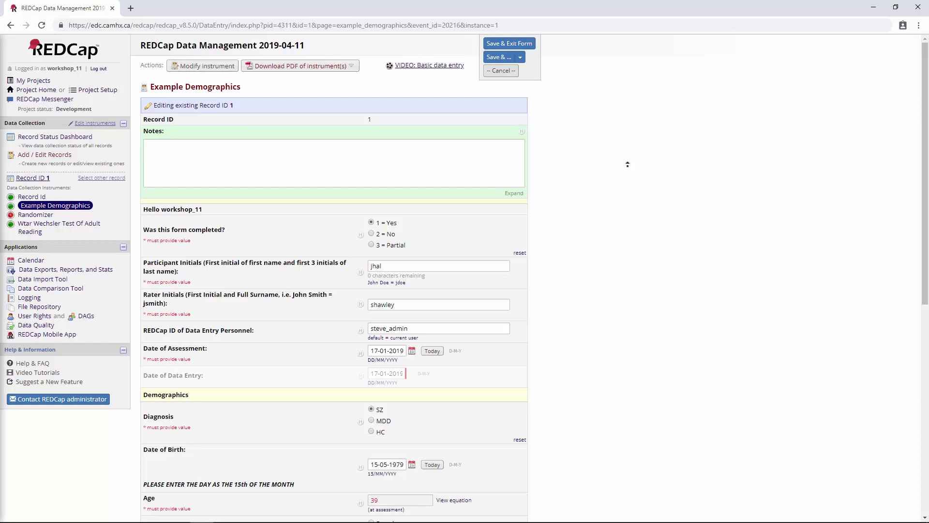
pyautogui.click(627, 165)
pyautogui.click(89, 275)
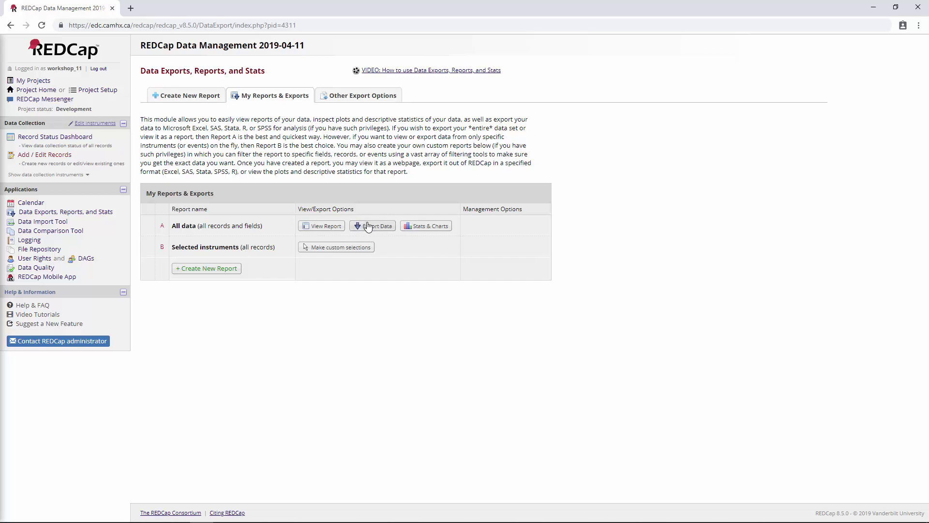
# Step: Create a new report named 'WTAR scores for males >18'
pyautogui.click(188, 269)
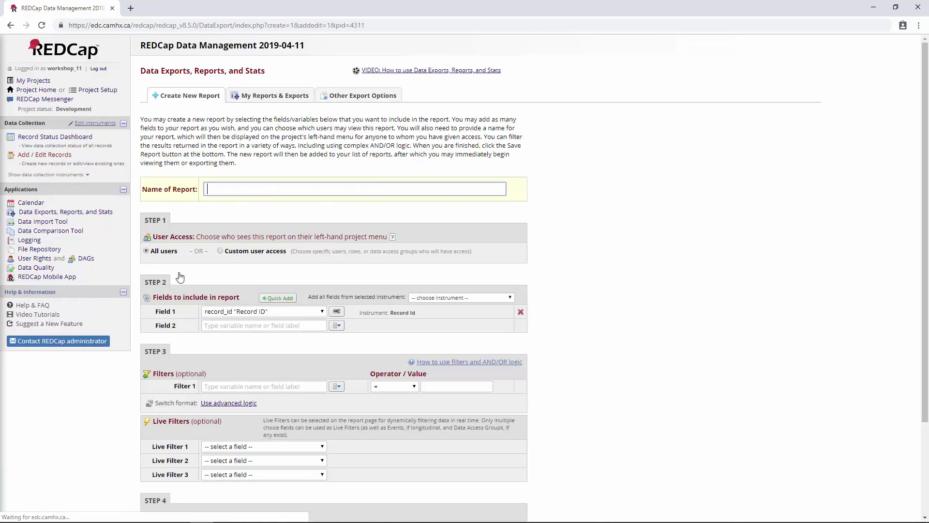
pyautogui.scroll(-3, 663, 344)
pyautogui.scroll(3, 663, 344)
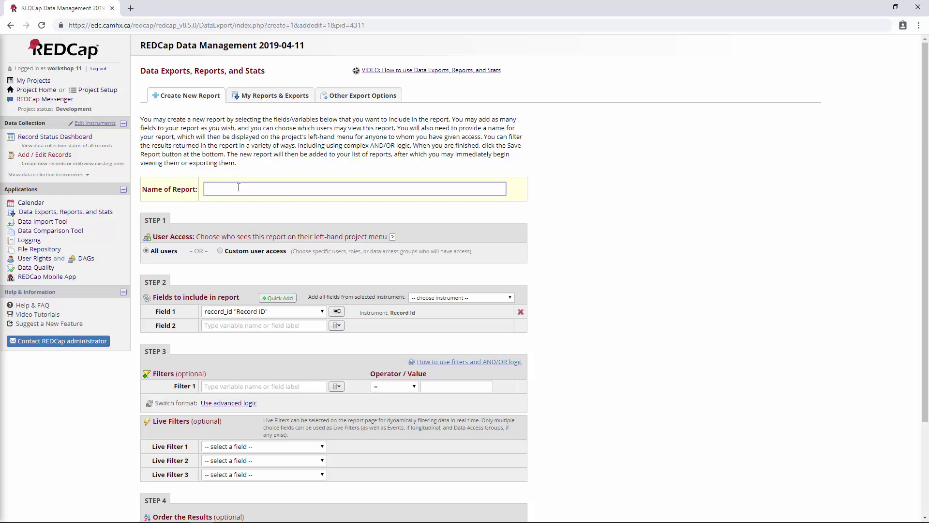
pyautogui.write('WTAR scores for males >18')
# Step: Set custom user access so only the workshop user can see the report
pyautogui.click(220, 252)
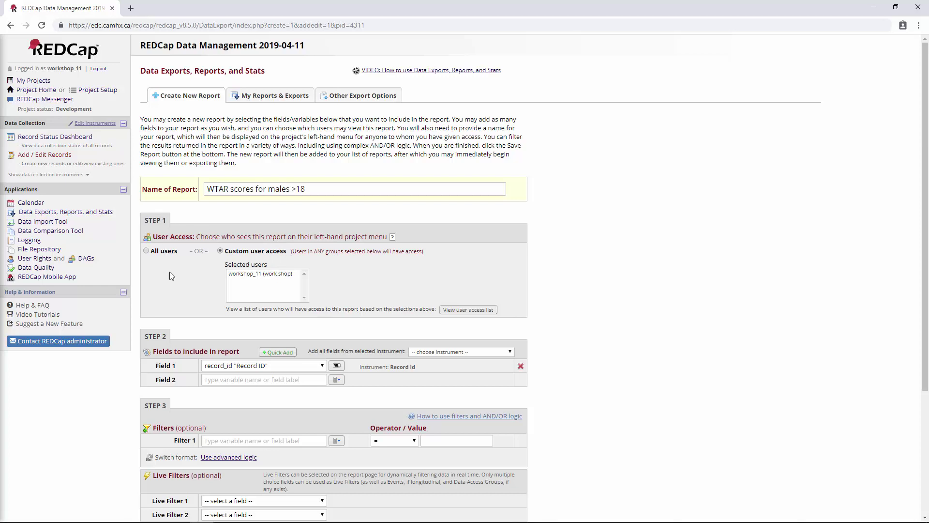
pyautogui.moveTo(225, 251); pyautogui.dragTo(282, 255)
pyautogui.click(254, 274)
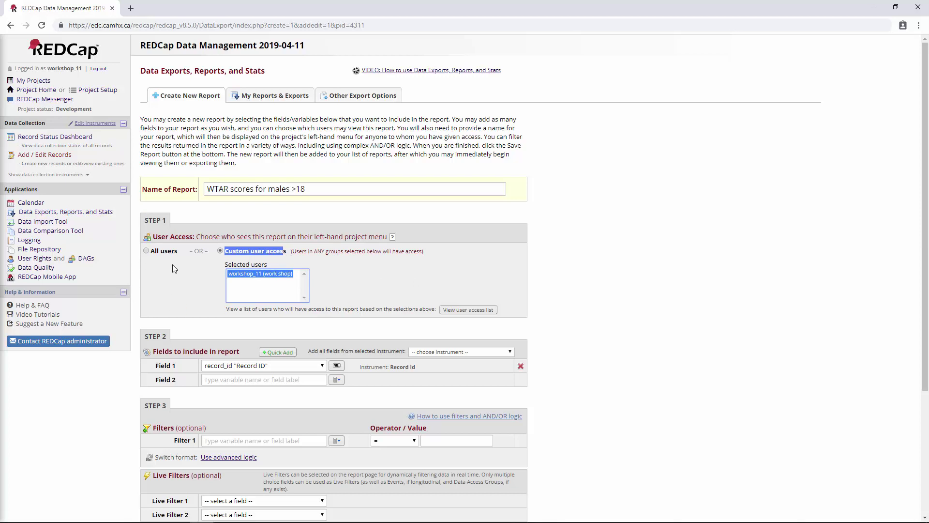
pyautogui.scroll(-2, 173, 265)
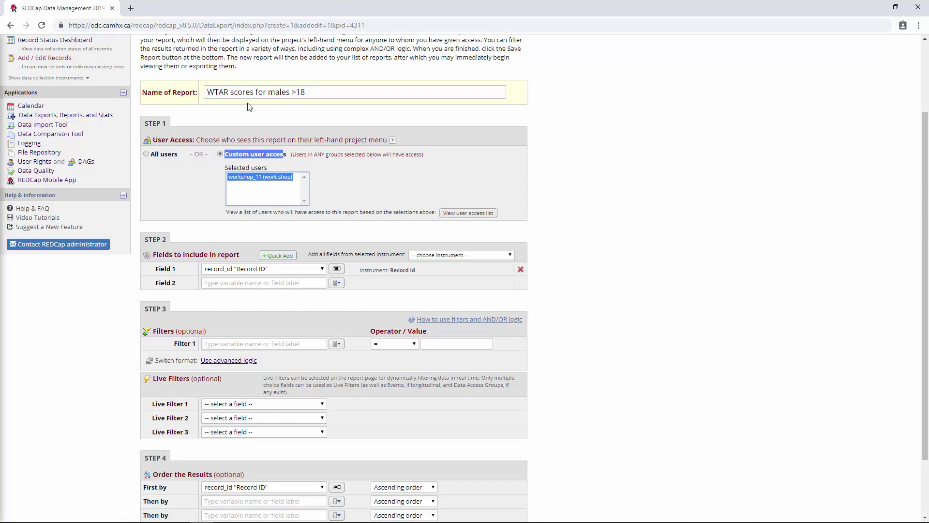
# Step: Add demo_age 'Age' as the report's second field
pyautogui.doubleClick(213, 93)
pyautogui.doubleClick(278, 92)
pyautogui.click(305, 105)
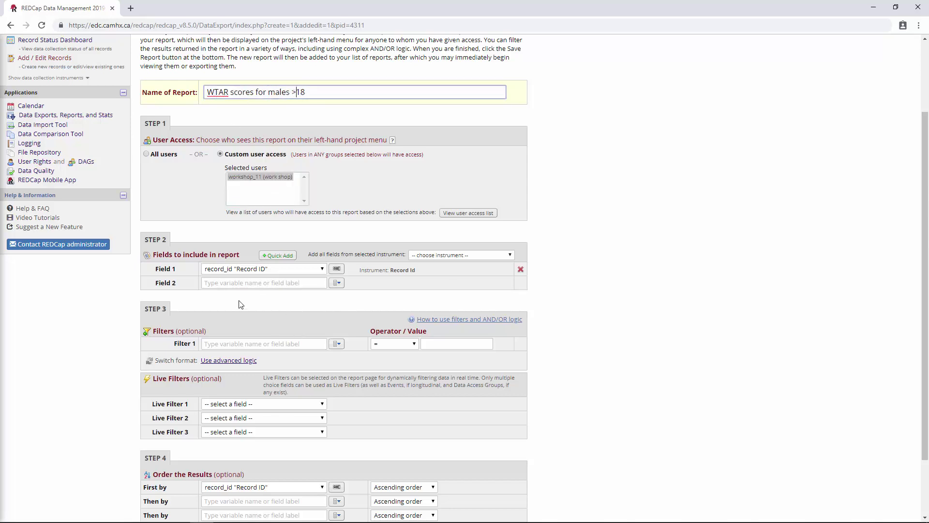
pyautogui.click(258, 281)
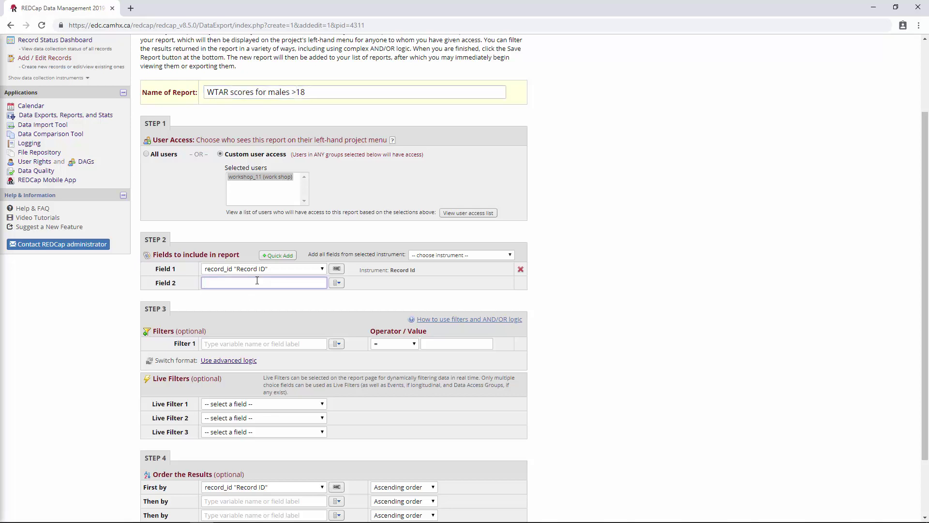
pyautogui.write('age')
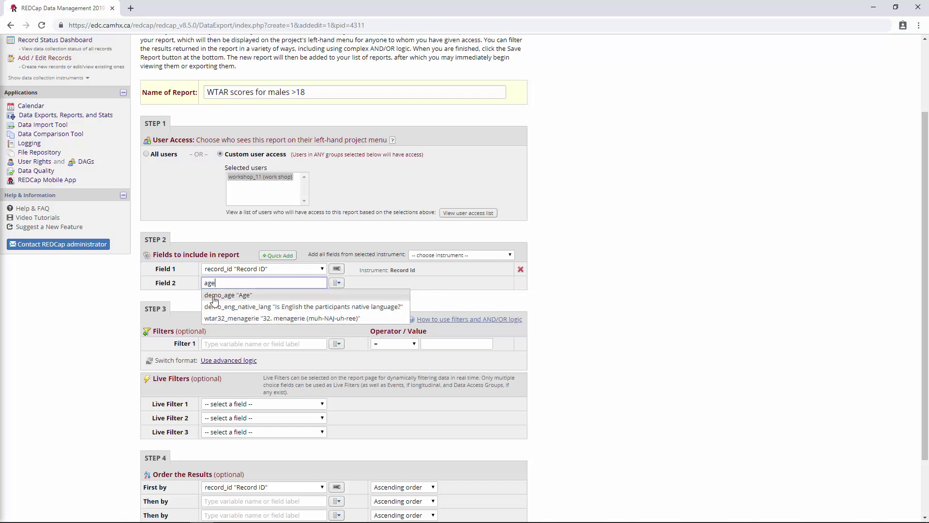
pyautogui.click(240, 295)
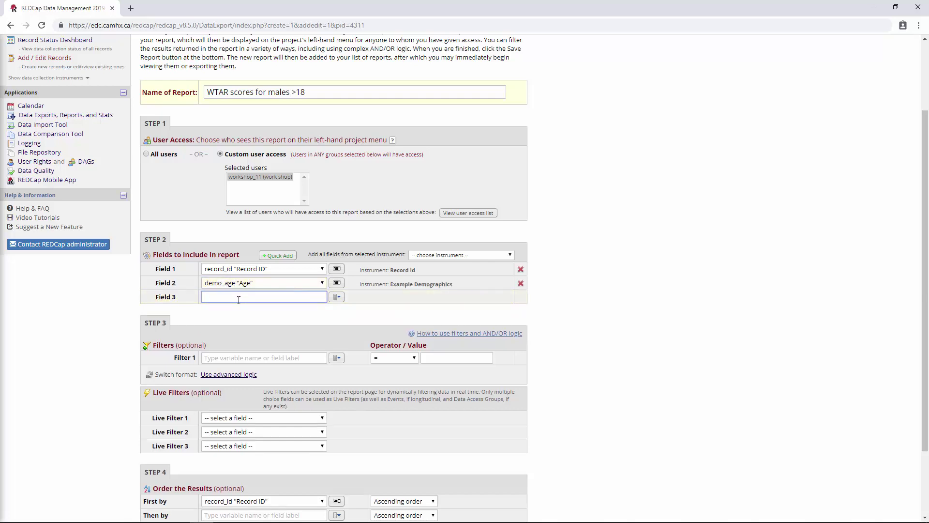
# Step: Add demo_sex 'Sex' as the report's third field from the full field list
pyautogui.click(338, 298)
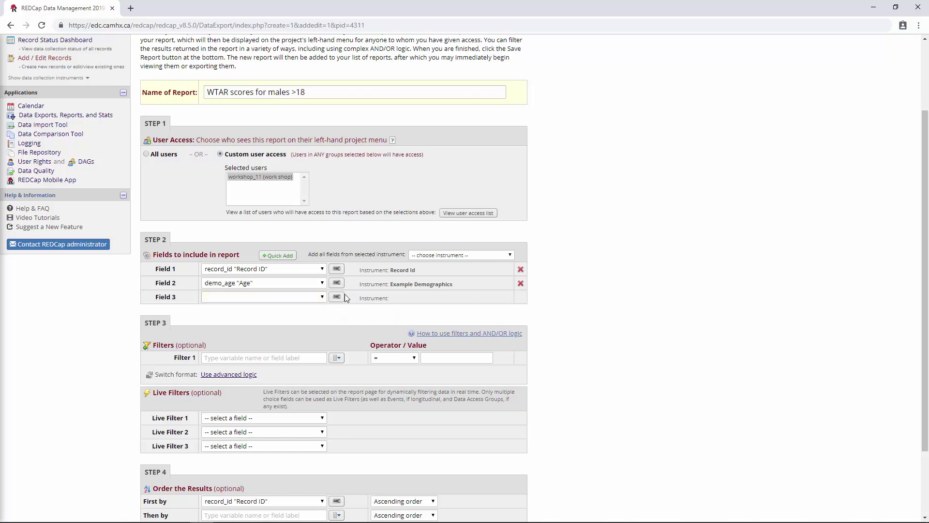
pyautogui.click(323, 298)
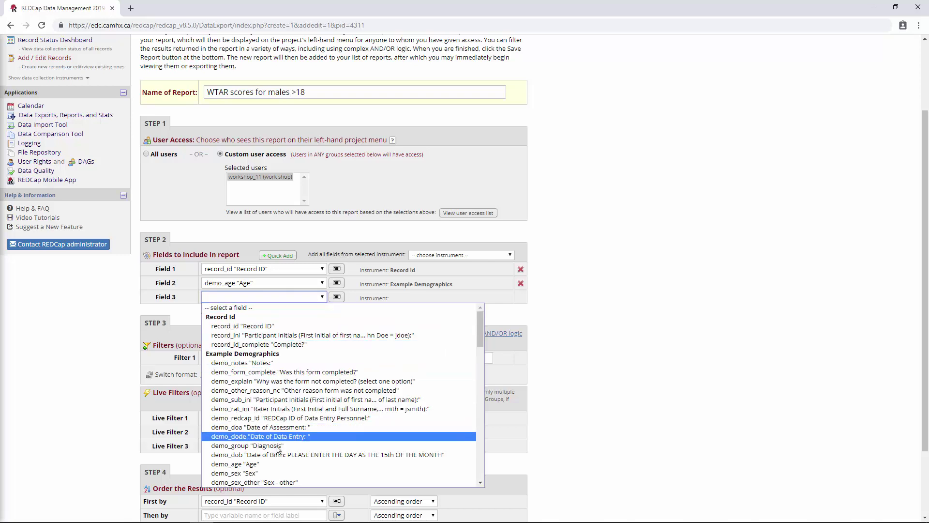
pyautogui.scroll(-1, 283, 421)
pyautogui.scroll(-5, 283, 421)
pyautogui.scroll(6, 282, 422)
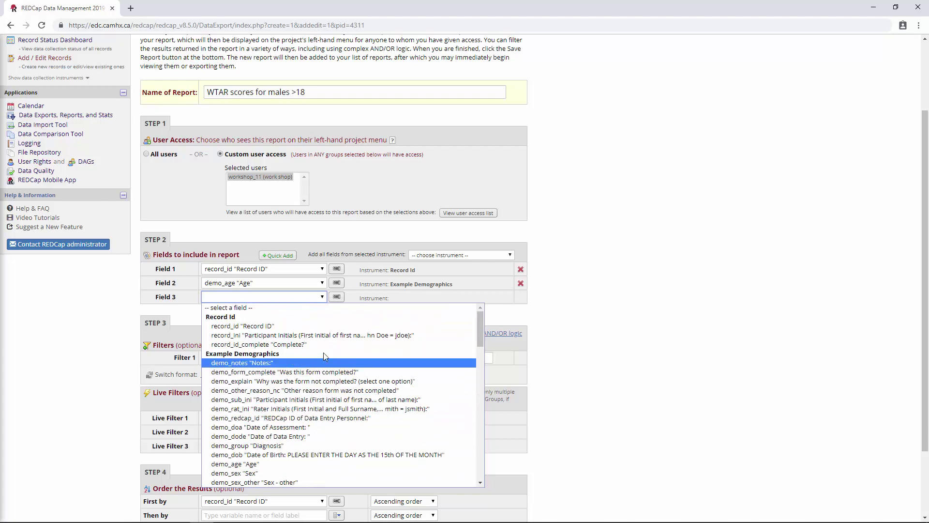
pyautogui.click(252, 476)
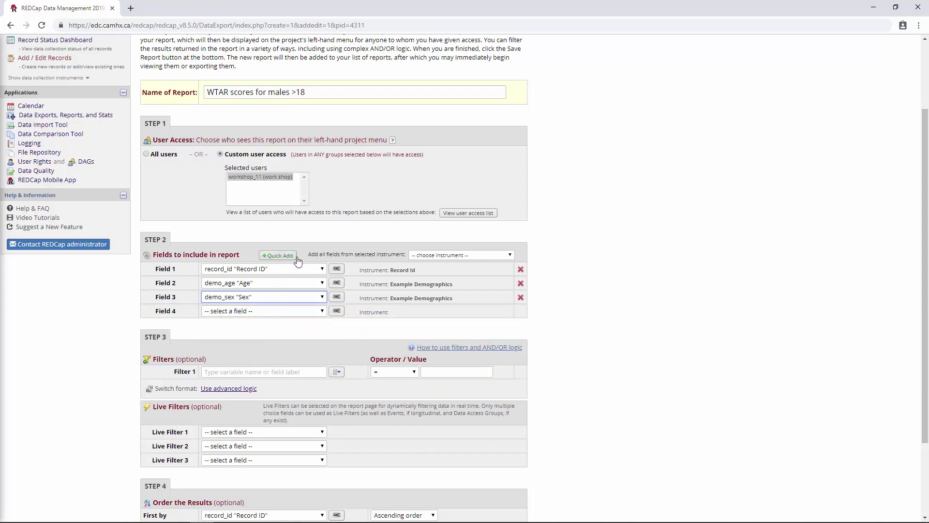
# Step: Quick-add wtar_raw_score and wtar_std_score as the report's fourth and fifth fields
pyautogui.click(270, 258)
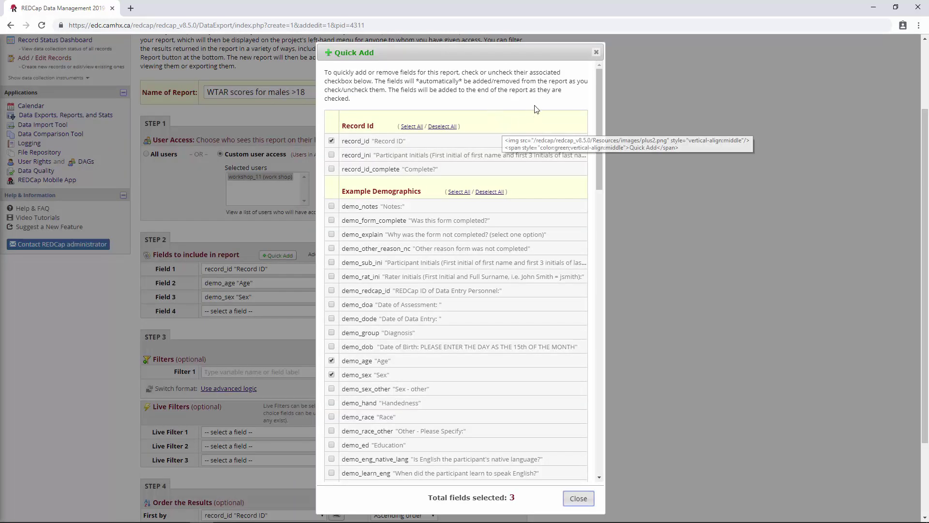
pyautogui.scroll(-2, 505, 120)
pyautogui.scroll(-1, 507, 117)
pyautogui.scroll(-1, 472, 145)
pyautogui.scroll(-1, 421, 181)
pyautogui.scroll(-2, 362, 215)
pyautogui.scroll(-2, 361, 216)
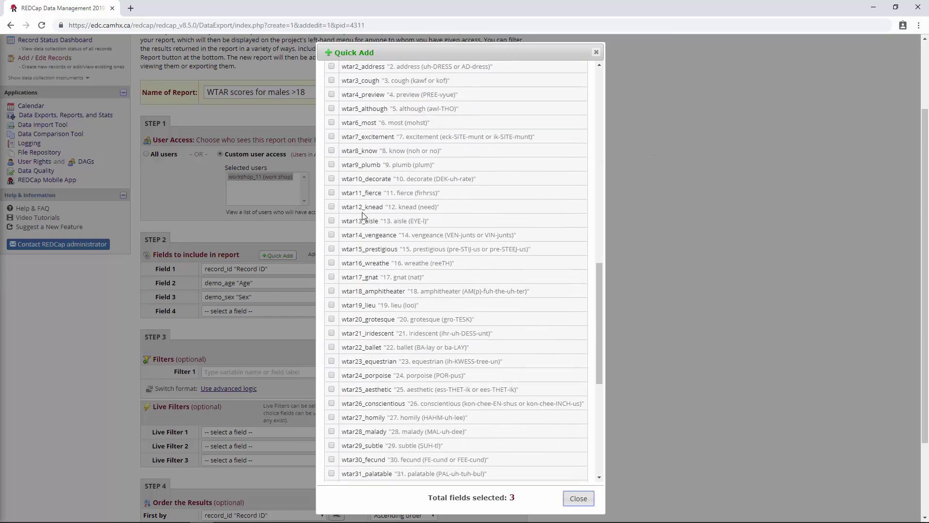
pyautogui.scroll(-2, 362, 212)
pyautogui.scroll(-2, 362, 213)
pyautogui.scroll(-1, 360, 256)
pyautogui.scroll(-2, 361, 256)
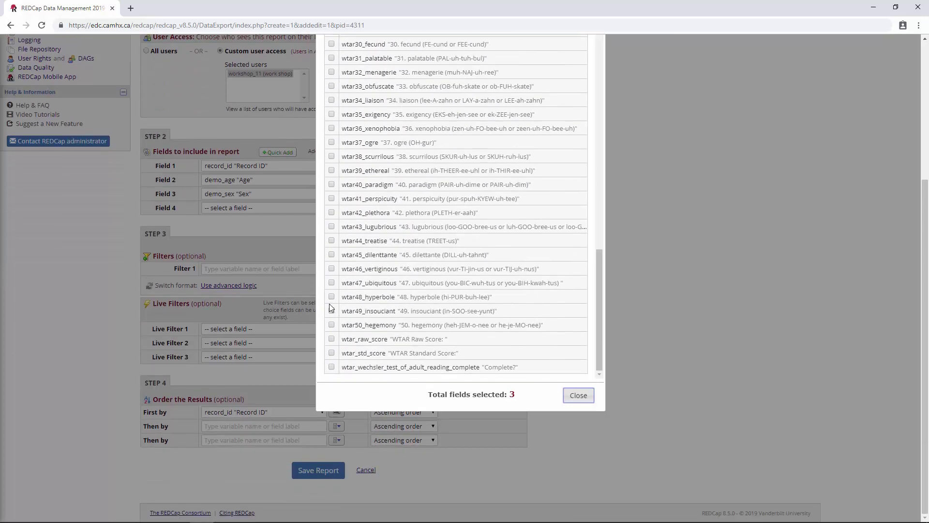
pyautogui.click(331, 340)
pyautogui.click(331, 353)
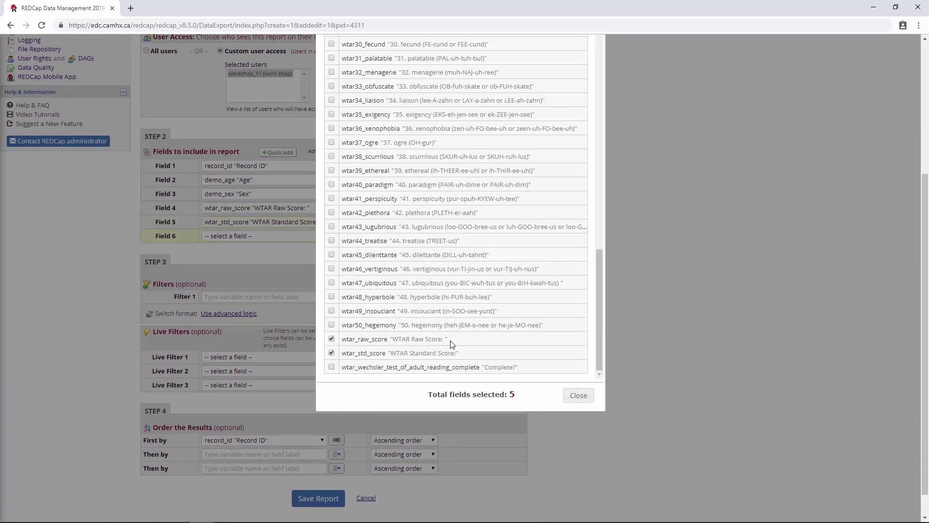
pyautogui.scroll(2, 494, 334)
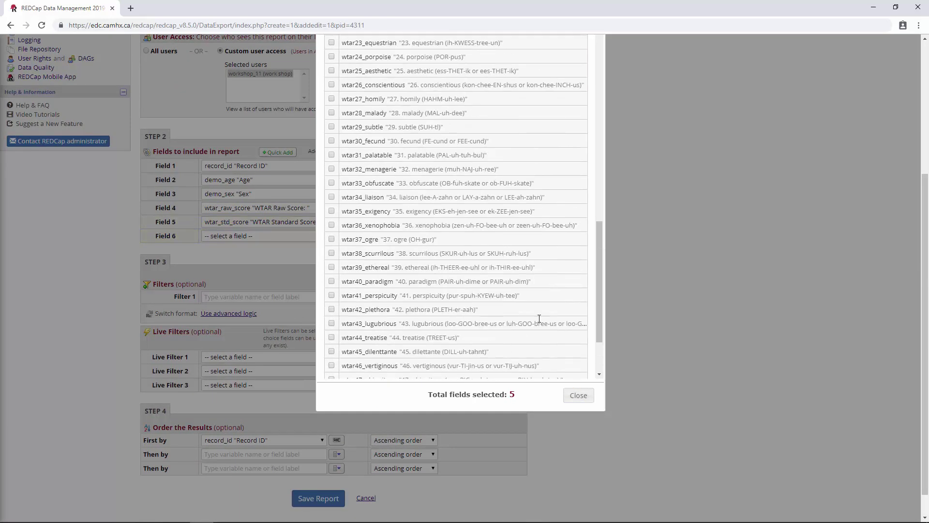
pyautogui.scroll(2, 509, 305)
pyautogui.scroll(1, 471, 279)
pyautogui.scroll(2, 297, 288)
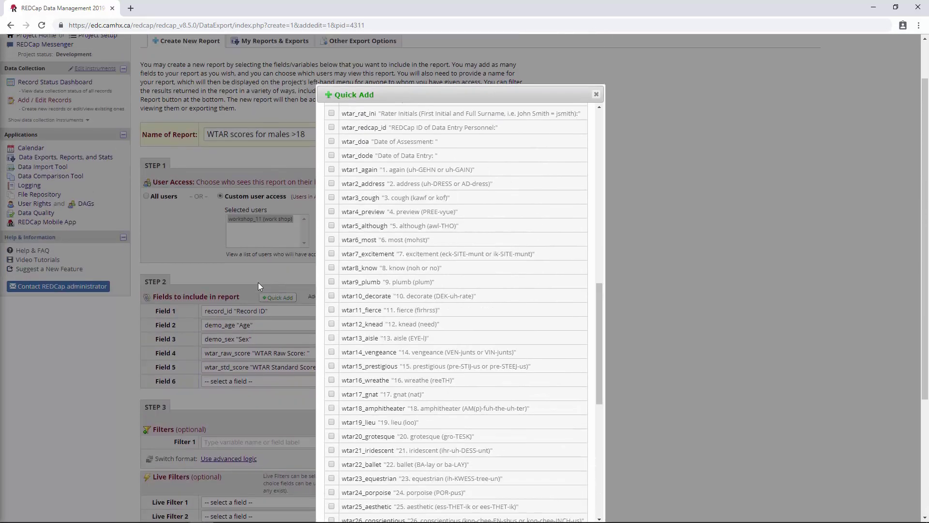
pyautogui.scroll(-1, 258, 285)
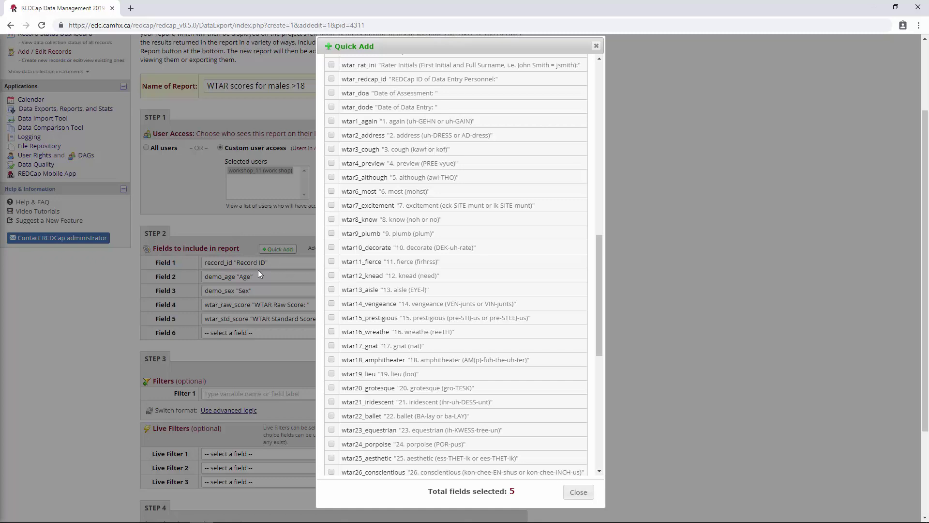
pyautogui.scroll(-1, 164, 319)
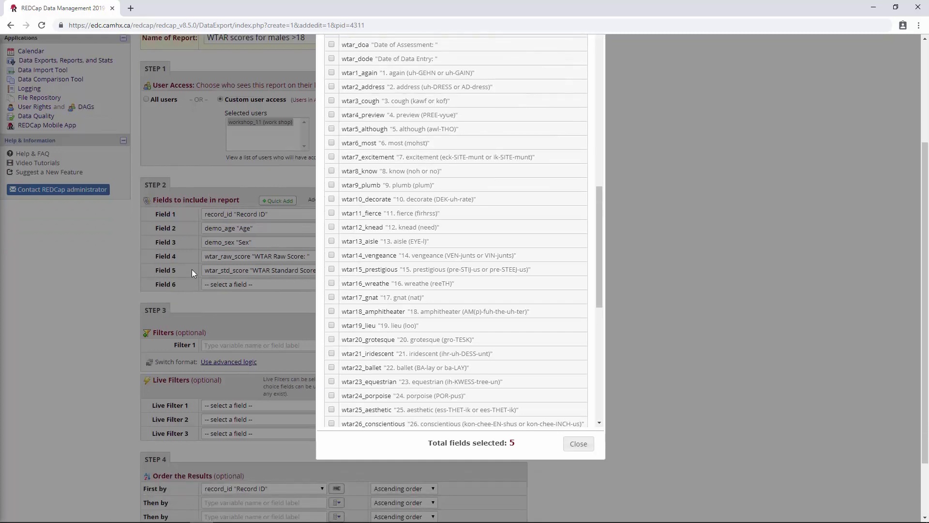
pyautogui.scroll(3, 351, 292)
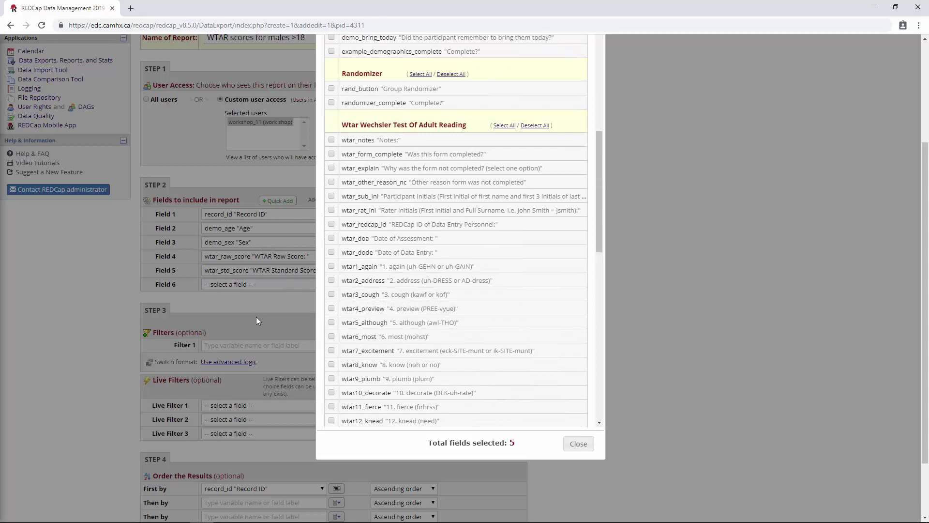
pyautogui.scroll(2, 257, 316)
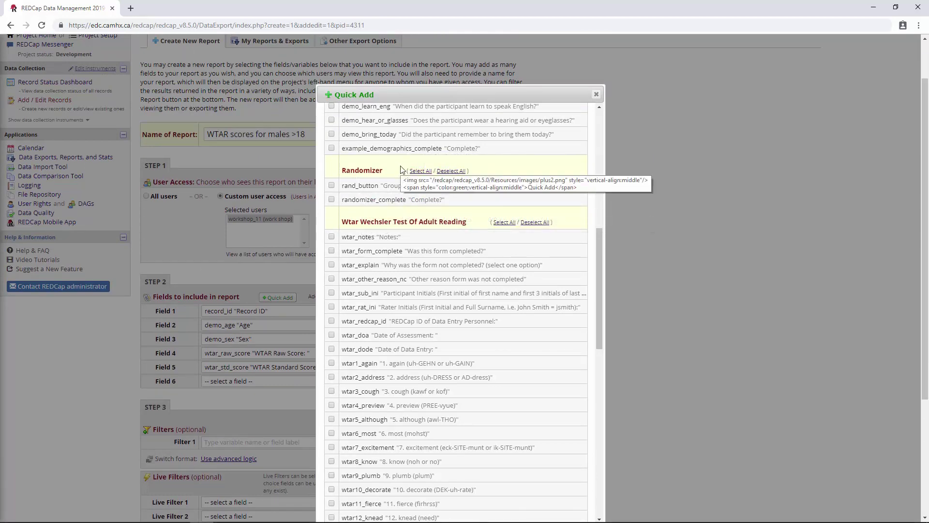
pyautogui.scroll(-2, 404, 181)
pyautogui.scroll(-1, 405, 199)
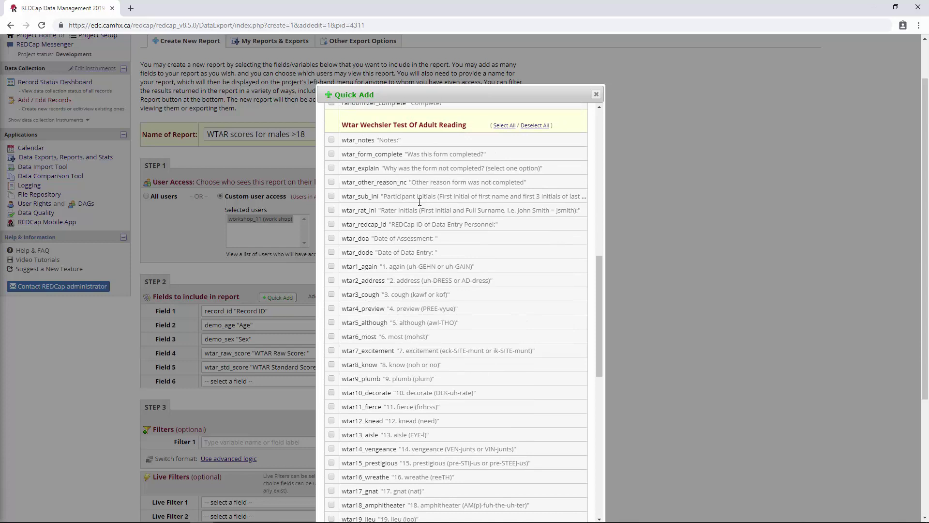
pyautogui.scroll(-1, 300, 249)
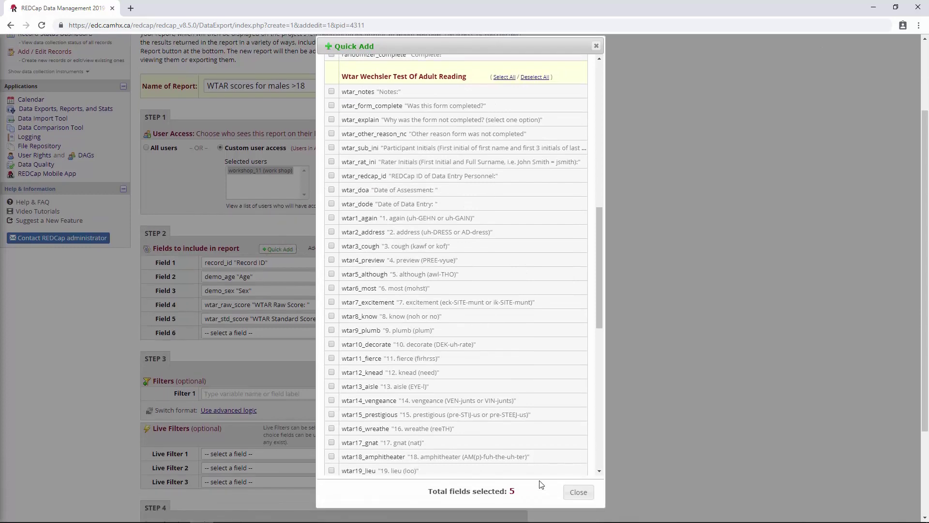
pyautogui.click(584, 500)
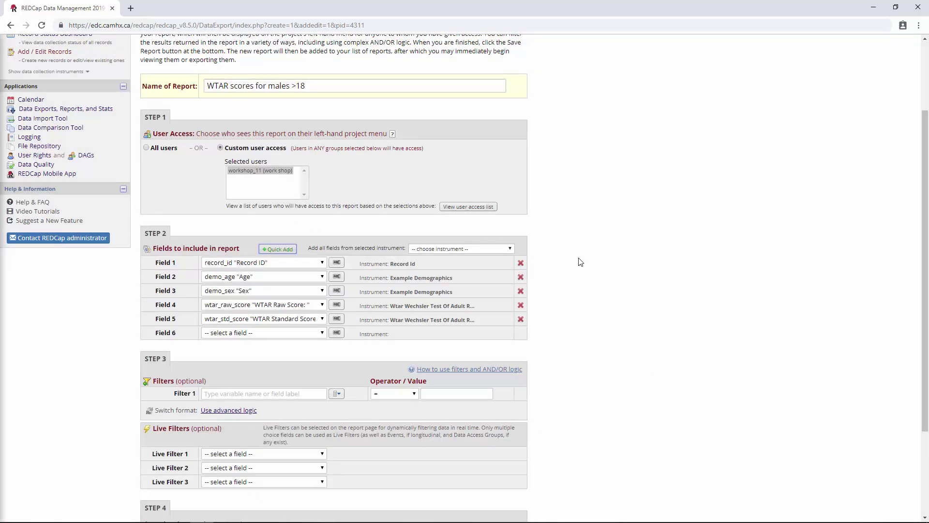
pyautogui.scroll(-2, 592, 245)
pyautogui.scroll(-1, 590, 244)
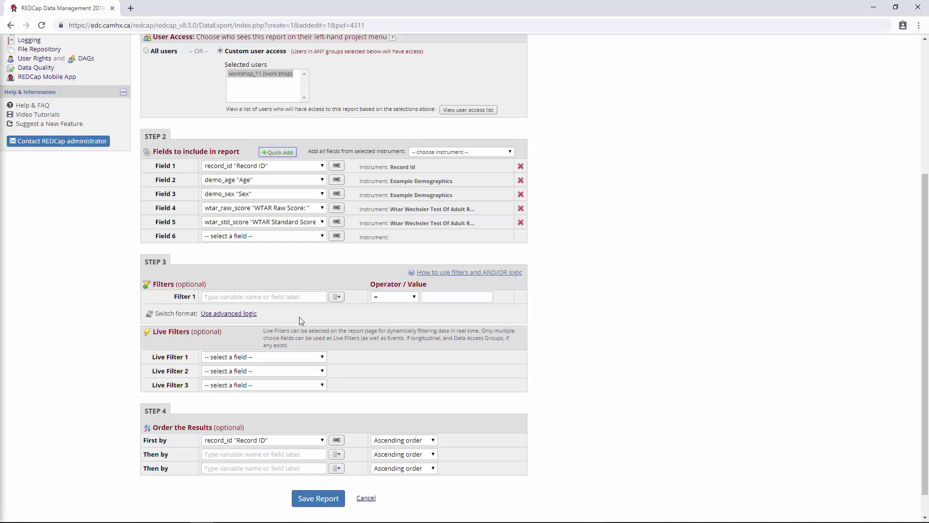
pyautogui.click(238, 296)
pyautogui.scroll(2, 395, 226)
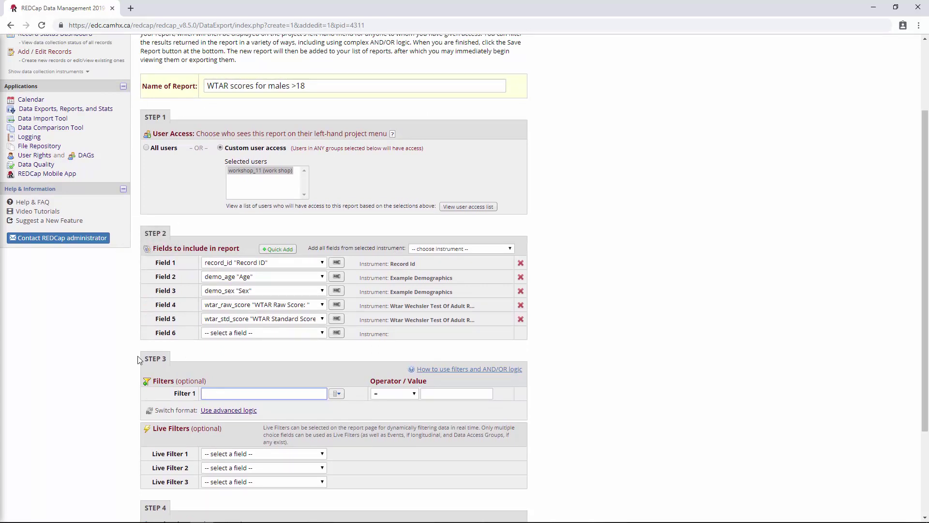
pyautogui.scroll(1, 138, 350)
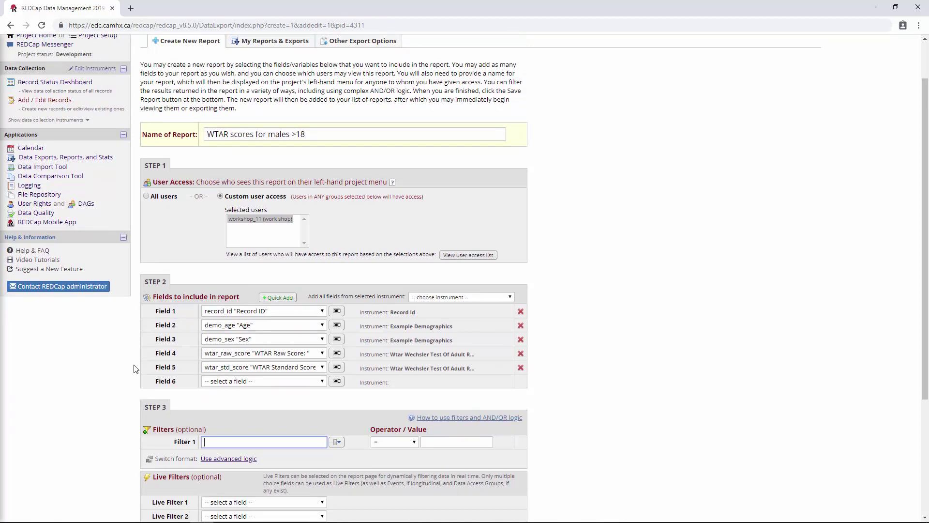
pyautogui.scroll(-1, 134, 368)
pyautogui.scroll(-2, 135, 367)
pyautogui.scroll(1, 135, 366)
pyautogui.scroll(1, 135, 356)
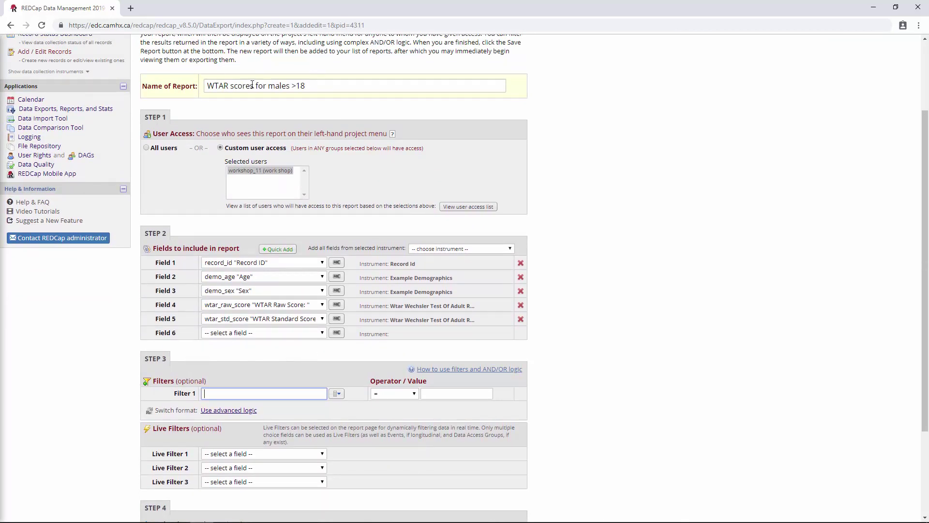
pyautogui.moveTo(267, 86); pyautogui.dragTo(327, 87)
pyautogui.click(332, 89)
# Step: Set Filter 1 to demo_age 'Age' greater than 18
pyautogui.click(233, 393)
pyautogui.write('ag')
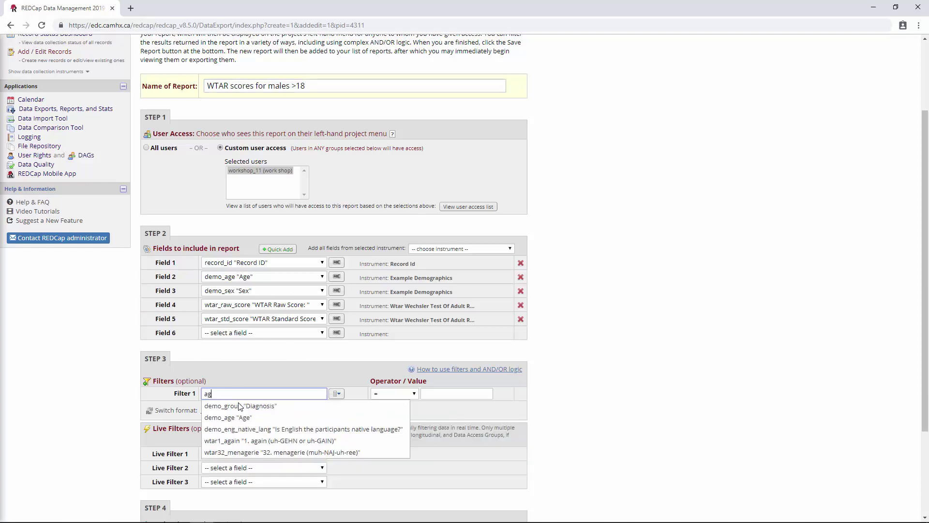
pyautogui.write('e')
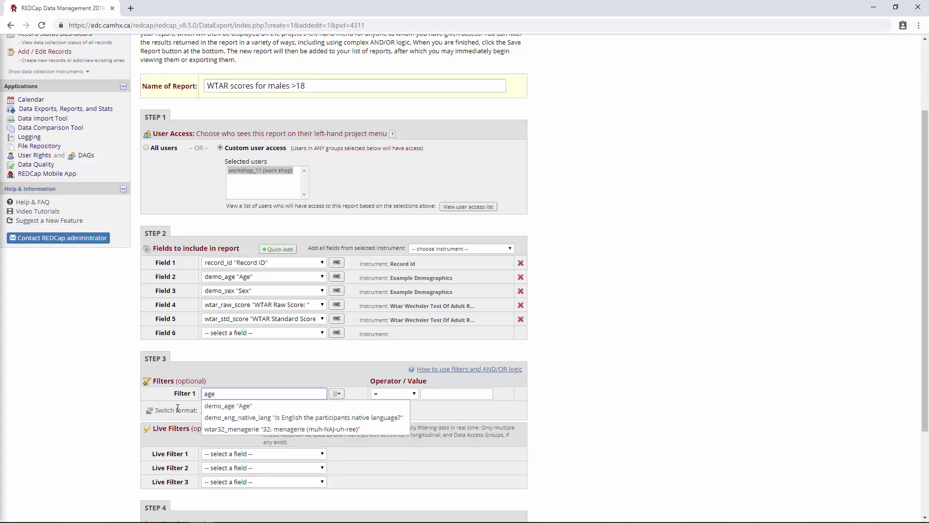
pyautogui.click(225, 407)
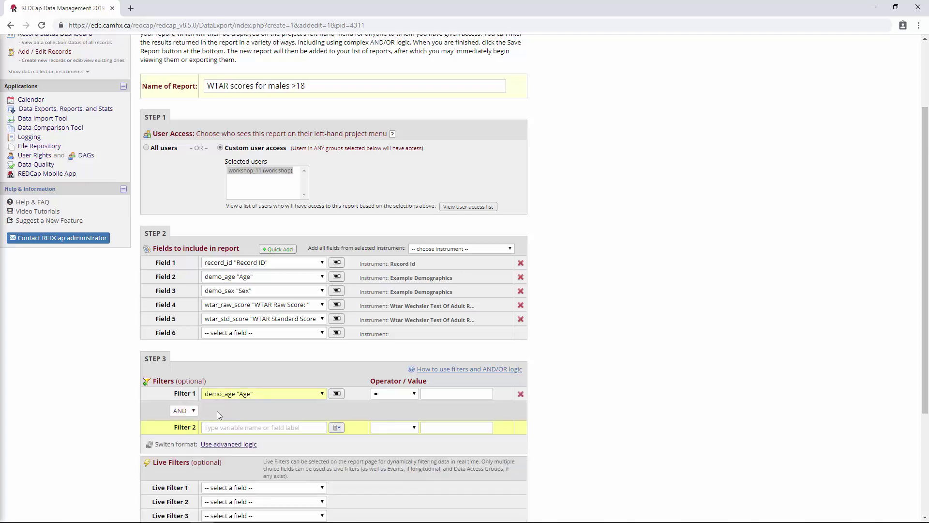
pyautogui.click(411, 394)
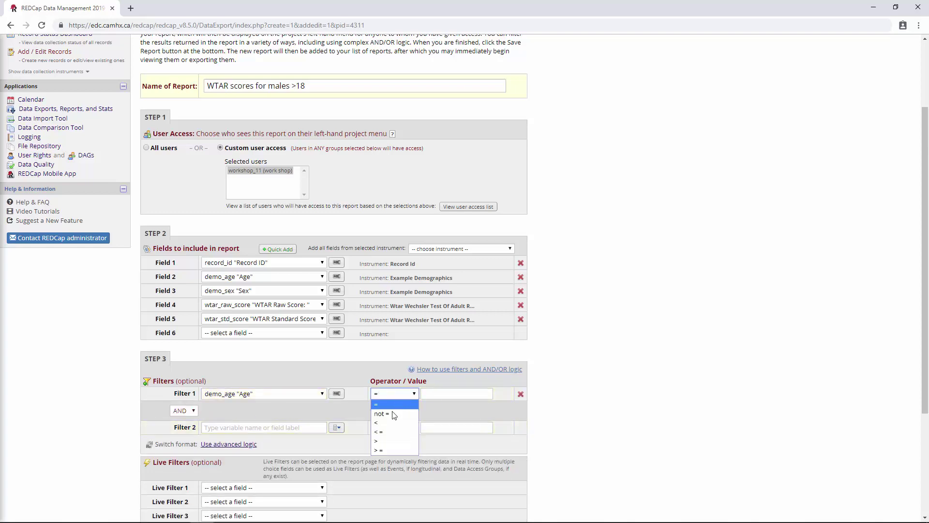
pyautogui.click(378, 441)
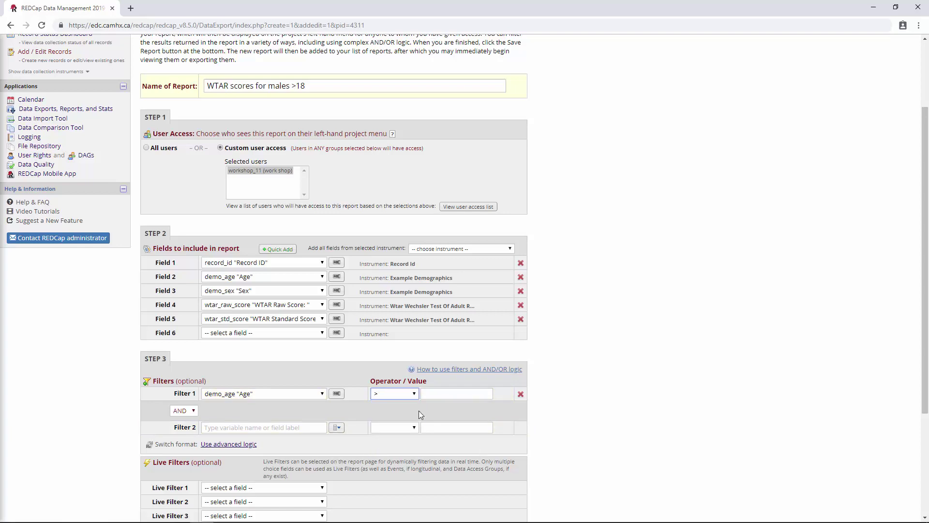
pyautogui.click(434, 393)
pyautogui.write('18')
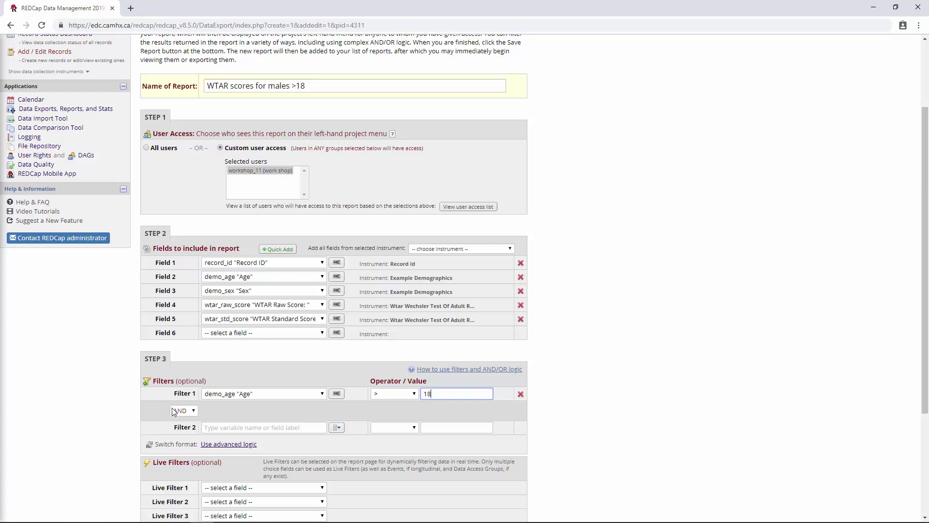
# Step: Set Filter 2 to demo_sex 'Sex' equals Male
pyautogui.click(262, 427)
pyautogui.write('se')
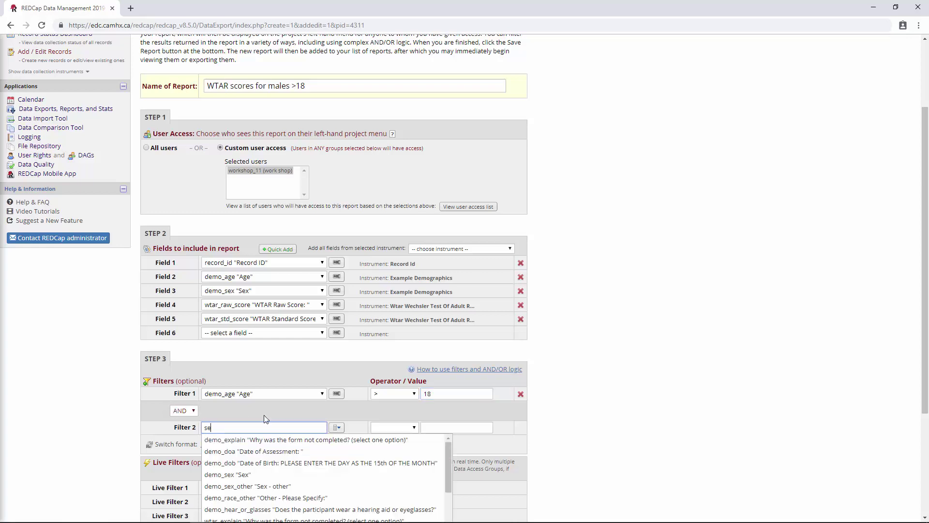
pyautogui.write('x')
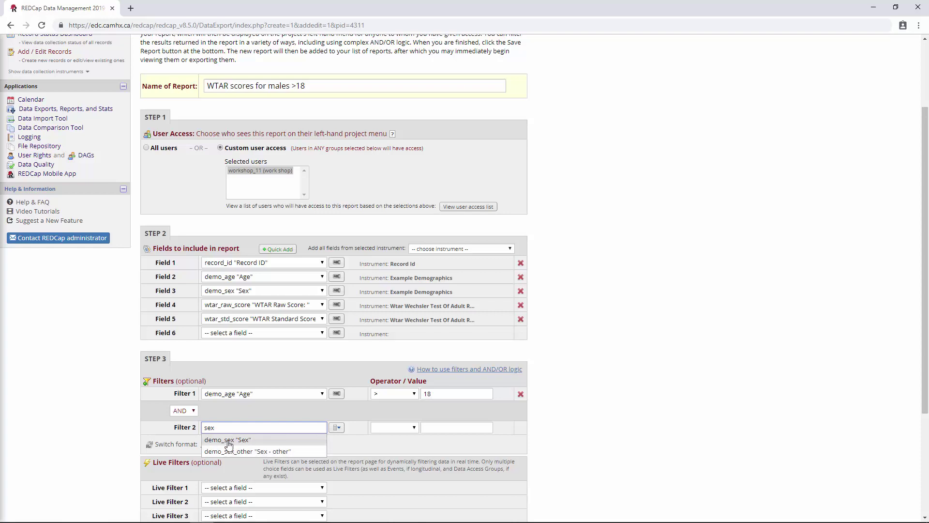
pyautogui.click(228, 441)
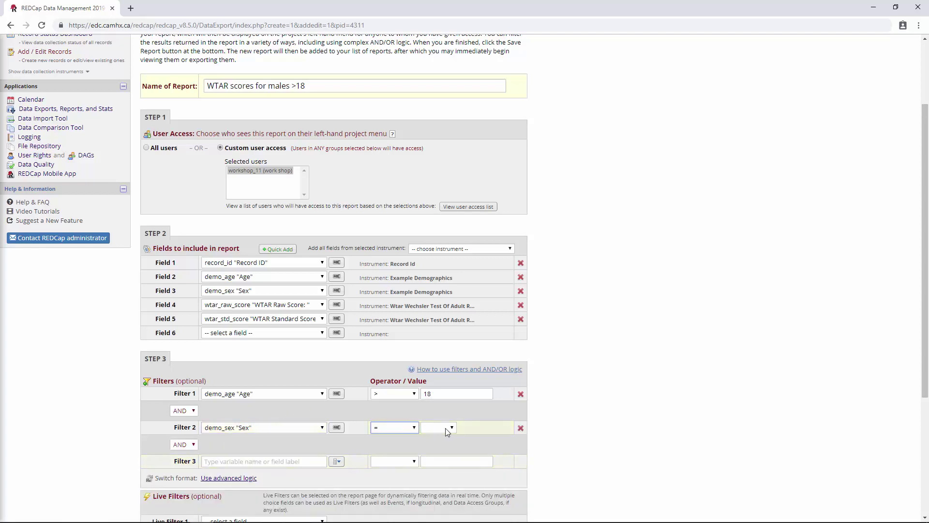
pyautogui.click(446, 428)
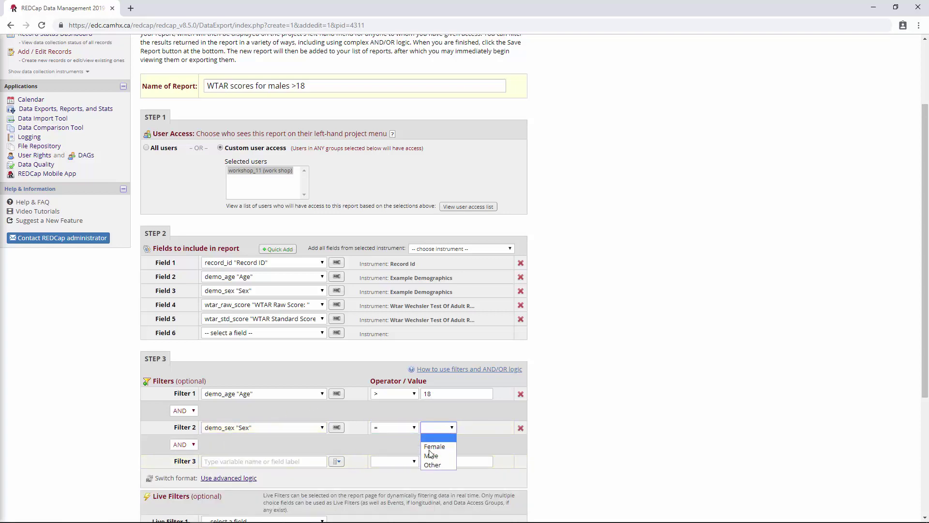
pyautogui.click(412, 431)
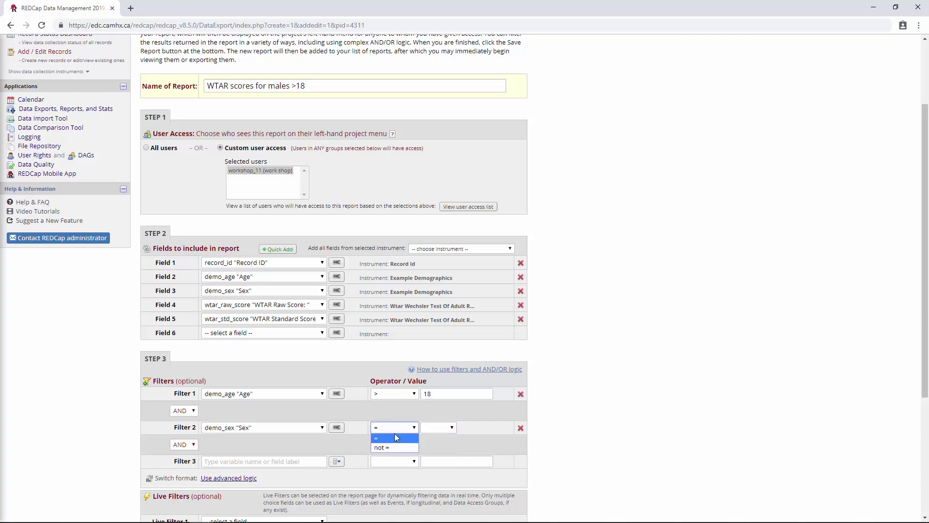
pyautogui.click(447, 427)
pyautogui.click(431, 456)
pyautogui.scroll(-2, 290, 444)
pyautogui.scroll(-1, 246, 394)
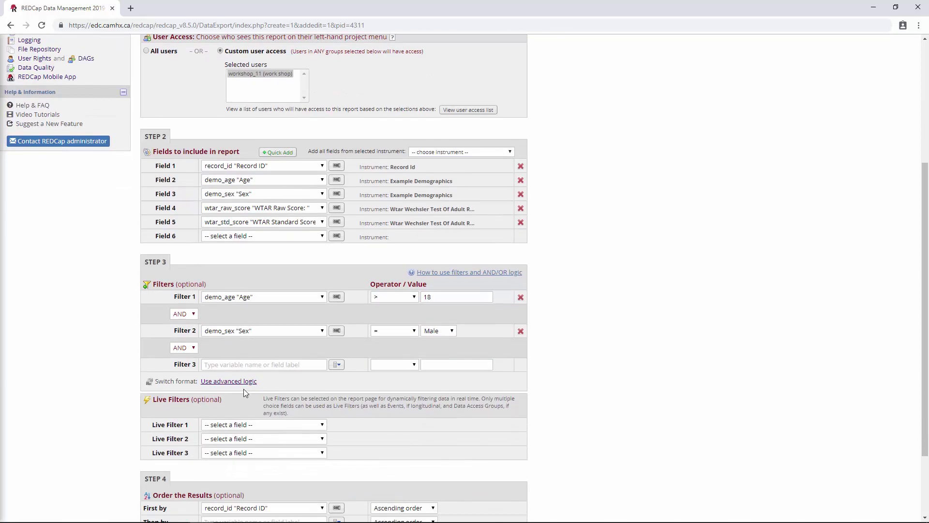
pyautogui.scroll(2, 353, 355)
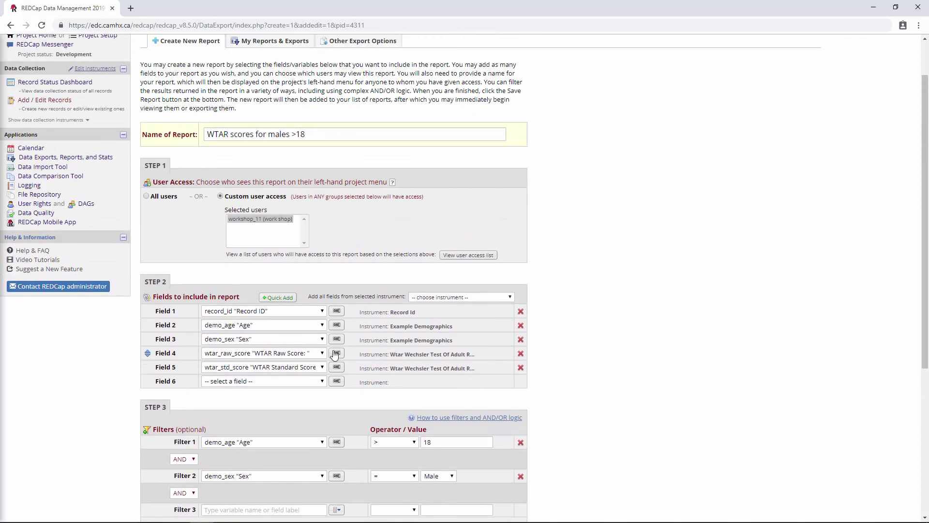
pyautogui.scroll(-2, 353, 354)
pyautogui.scroll(-1, 150, 275)
pyautogui.scroll(-1, 150, 275)
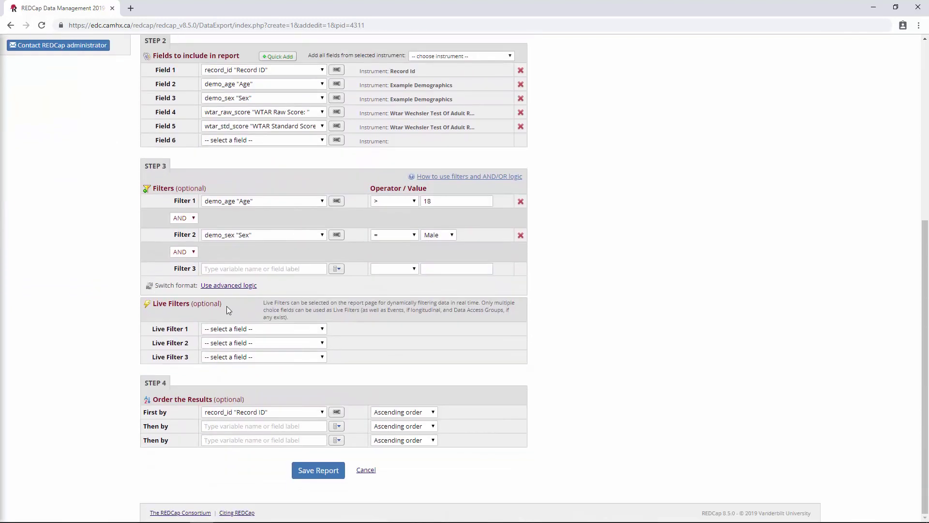
# Step: Set Live Filter 1 to demo_group 'Diagnosis', replacing the briefly chosen Handedness
pyautogui.moveTo(227, 310); pyautogui.dragTo(151, 308)
pyautogui.click(156, 305)
pyautogui.moveTo(156, 306); pyautogui.dragTo(223, 309)
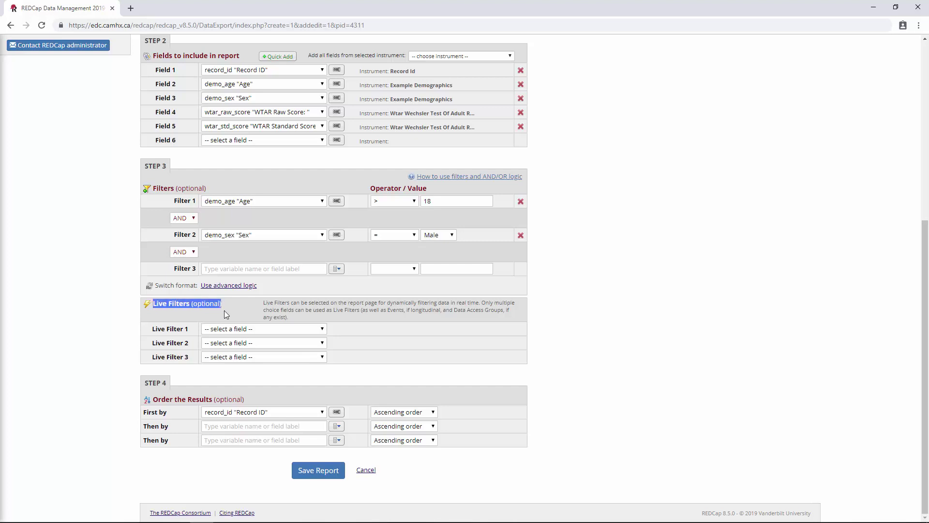
pyautogui.click(226, 311)
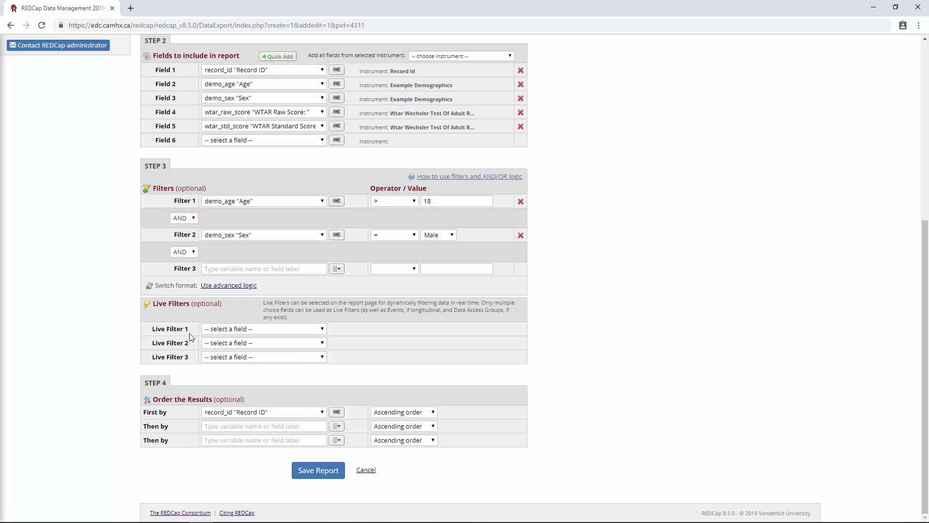
pyautogui.click(247, 333)
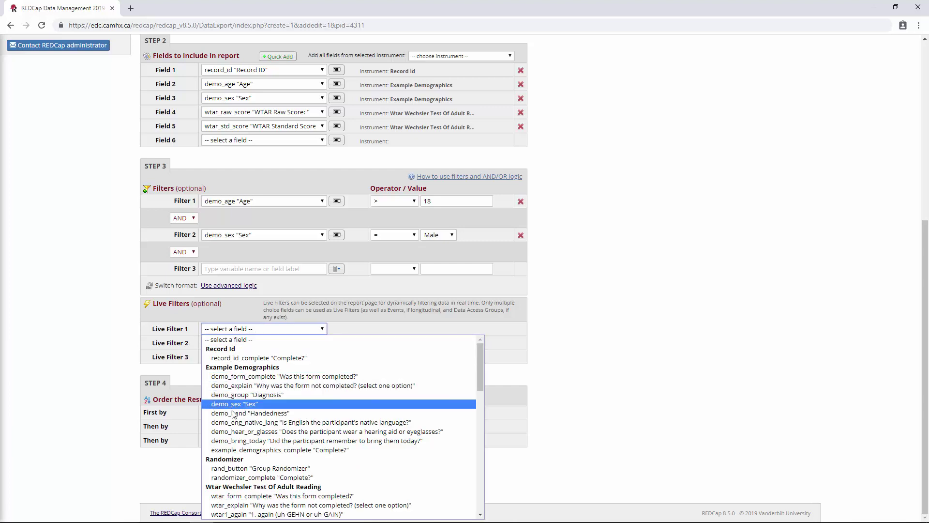
pyautogui.click(218, 413)
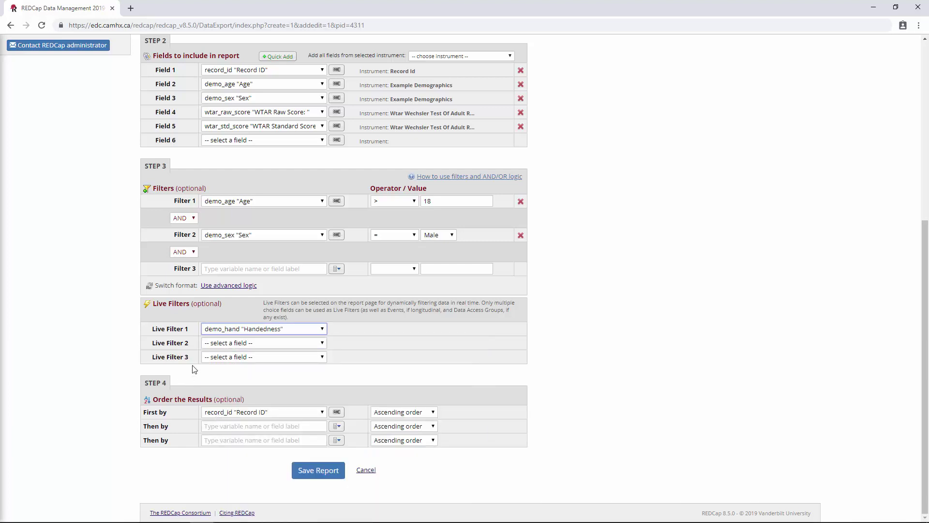
pyautogui.click(293, 328)
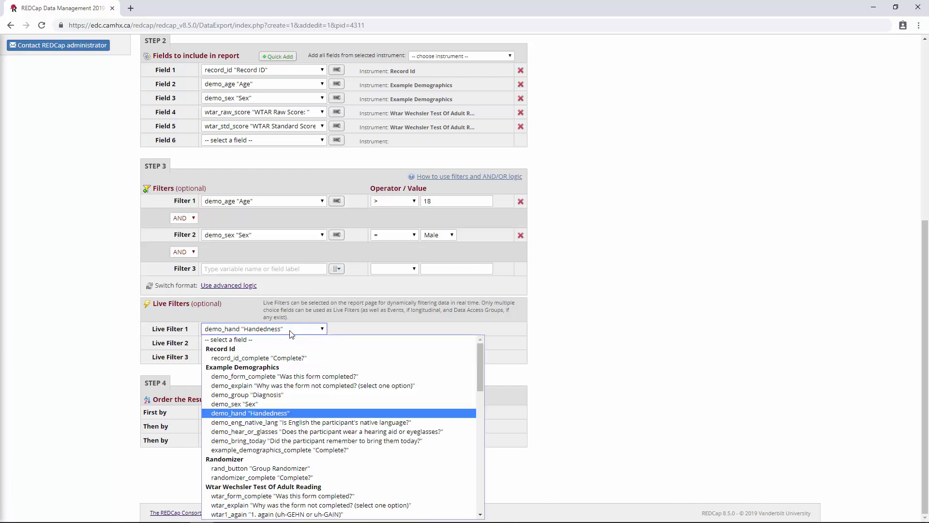
pyautogui.click(263, 397)
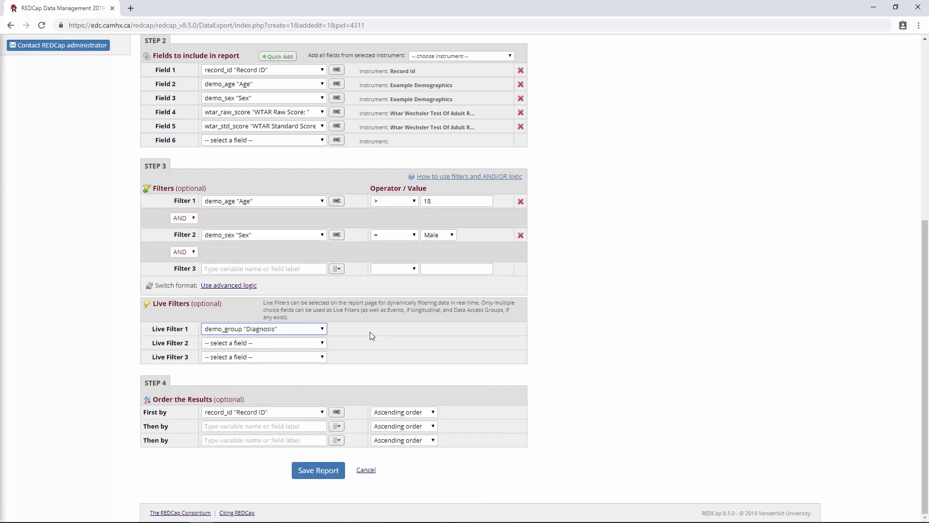
pyautogui.scroll(-1, 299, 336)
pyautogui.scroll(-1, 298, 336)
# Step: Sort results first by wtar_std_score 'WTAR Standard Score' ascending
pyautogui.click(312, 415)
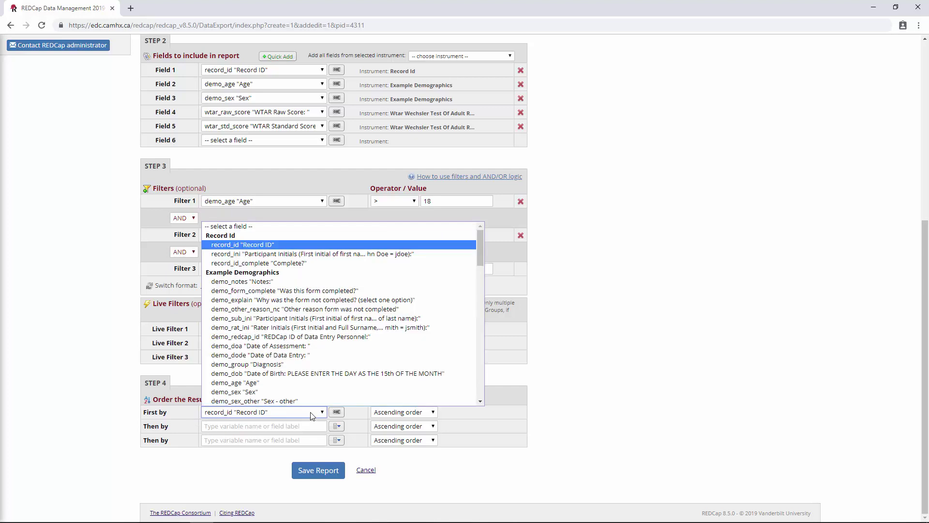
pyautogui.scroll(-1, 303, 284)
pyautogui.scroll(-10, 357, 325)
pyautogui.scroll(-5, 357, 341)
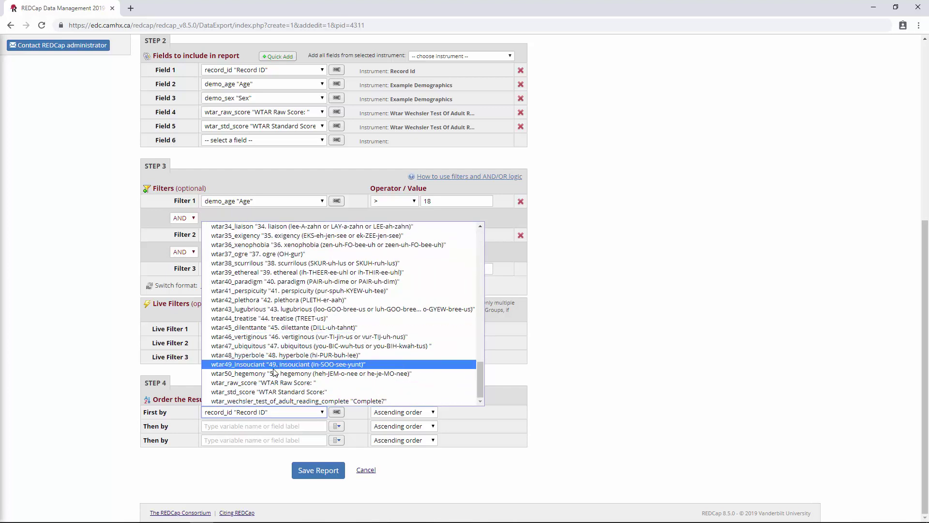
pyautogui.click(274, 398)
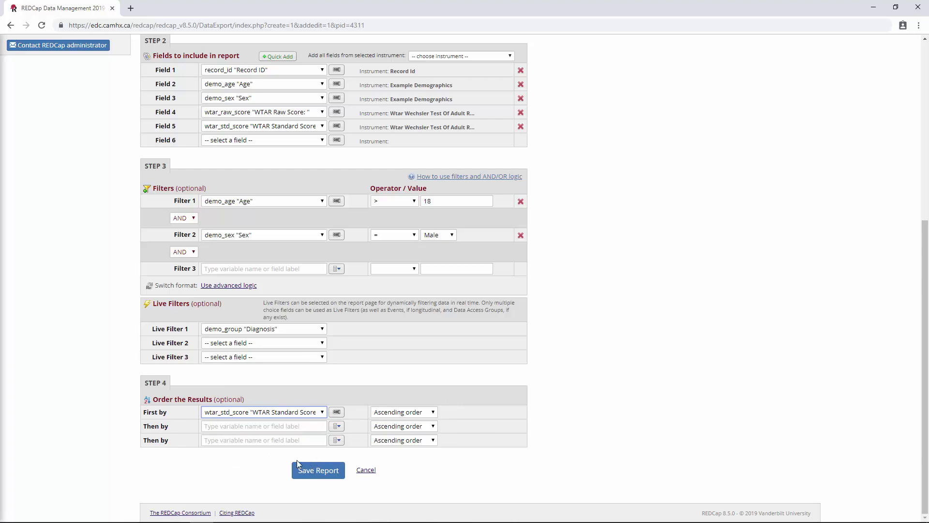
# Step: Save the report and view its 2 of 5 matching records
pyautogui.click(309, 477)
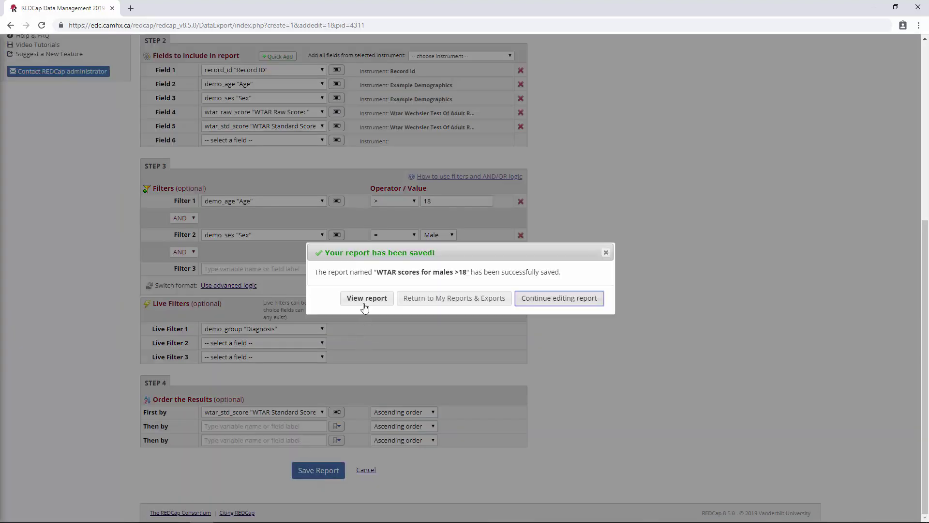
pyautogui.click(358, 303)
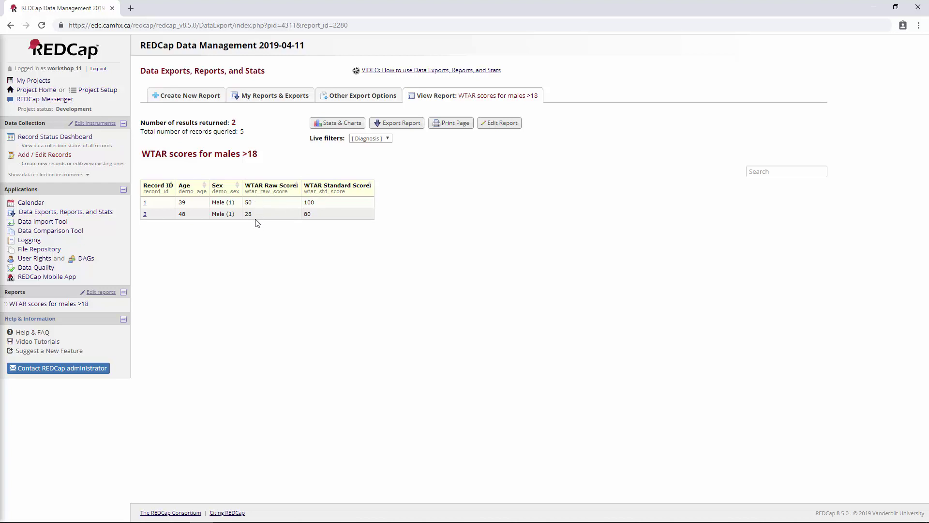
pyautogui.click(297, 188)
pyautogui.click(297, 187)
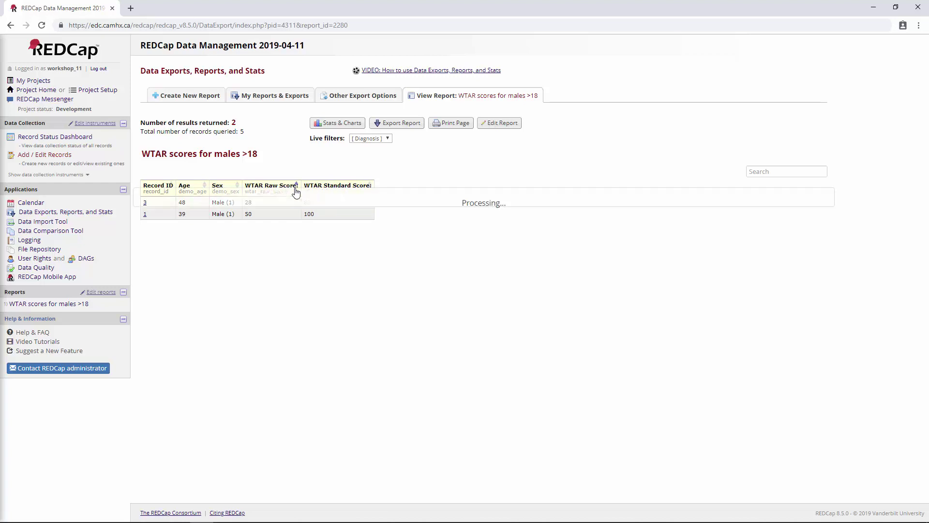
pyautogui.click(297, 188)
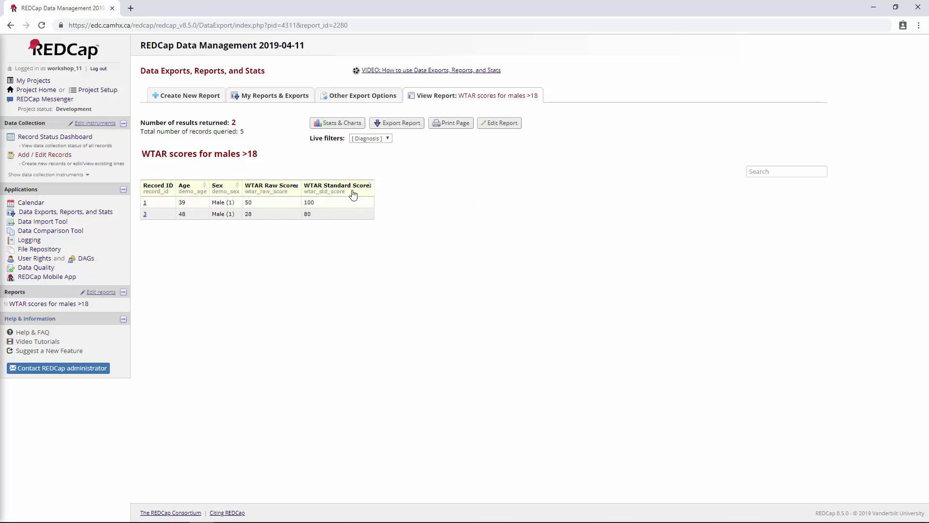
pyautogui.click(370, 188)
pyautogui.click(389, 140)
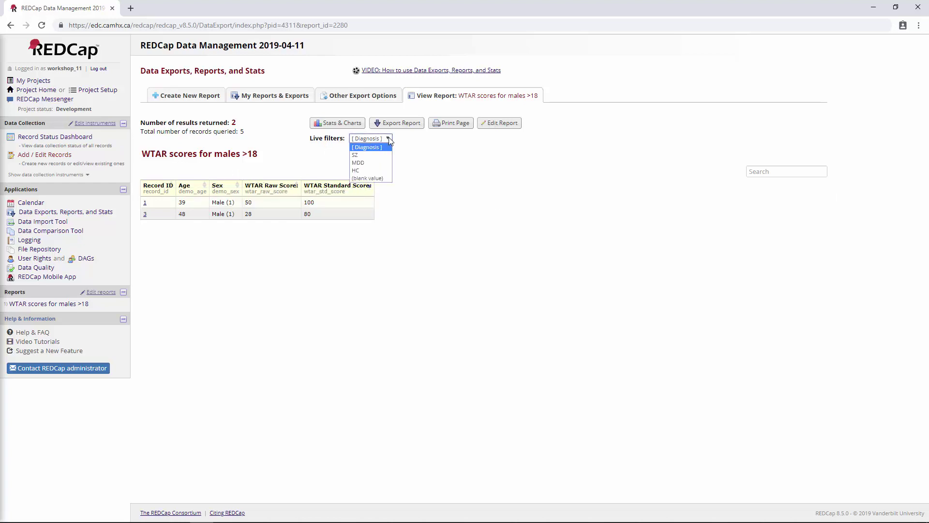
pyautogui.click(362, 163)
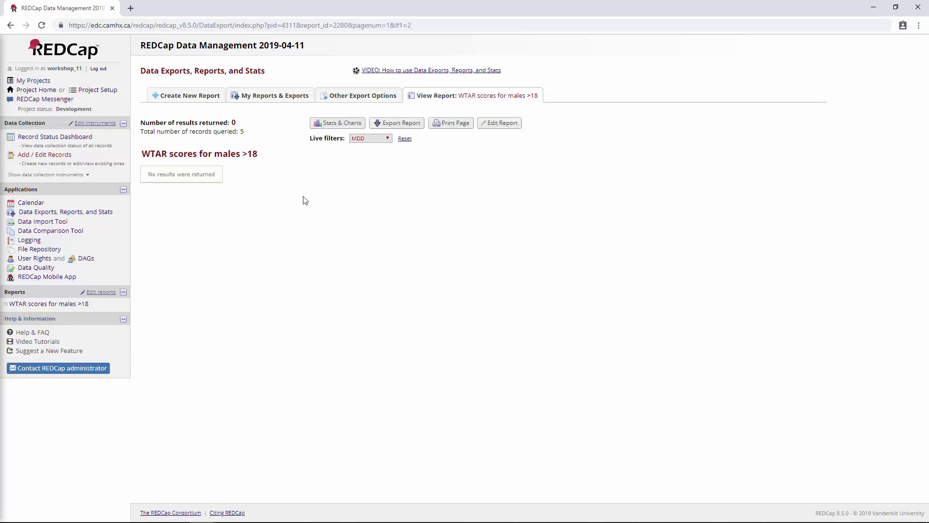
pyautogui.click(380, 140)
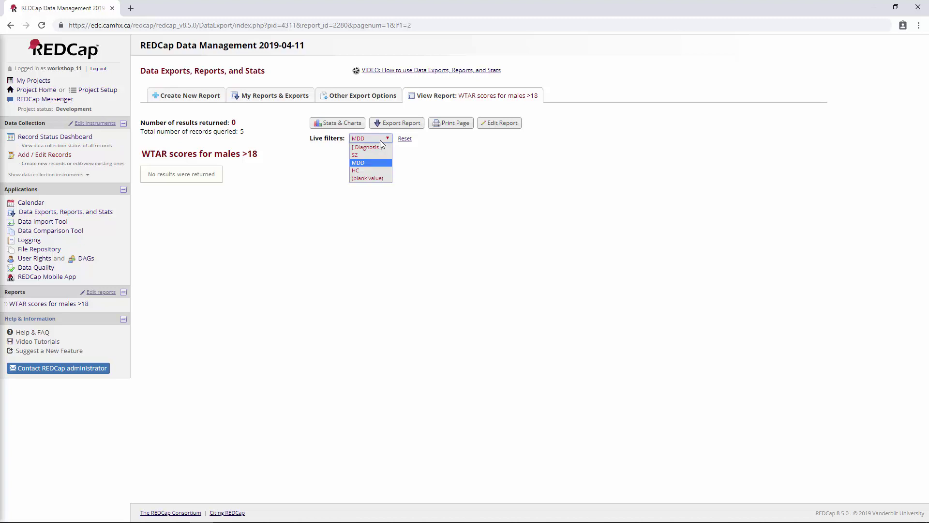
pyautogui.click(364, 155)
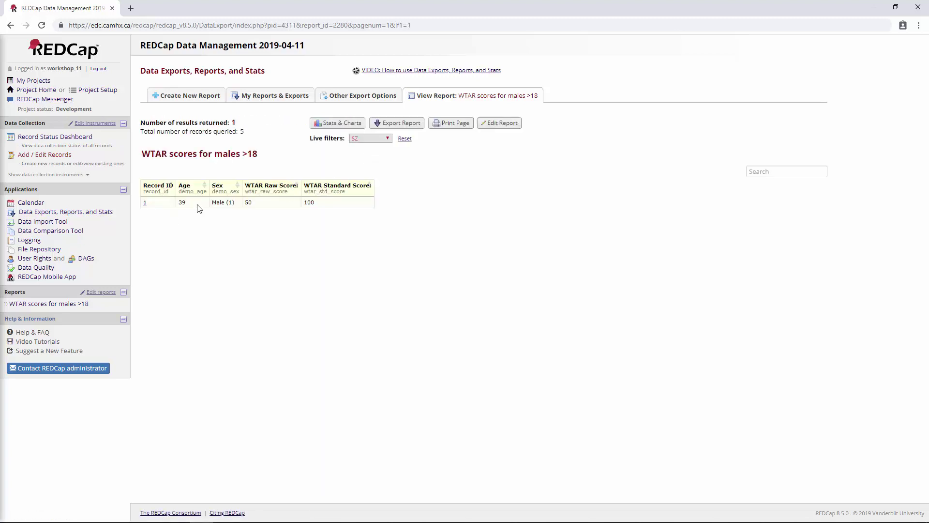
pyautogui.click(371, 140)
pyautogui.click(357, 171)
pyautogui.click(386, 139)
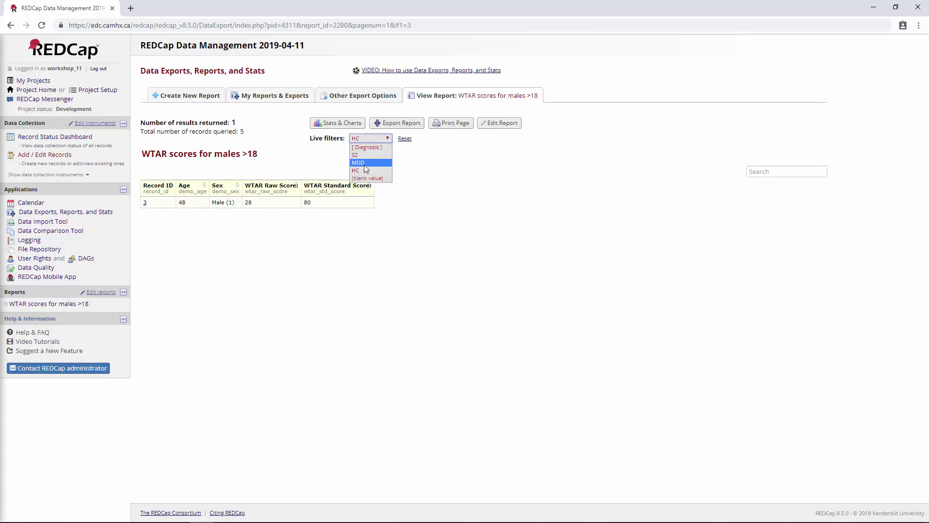
pyautogui.click(450, 171)
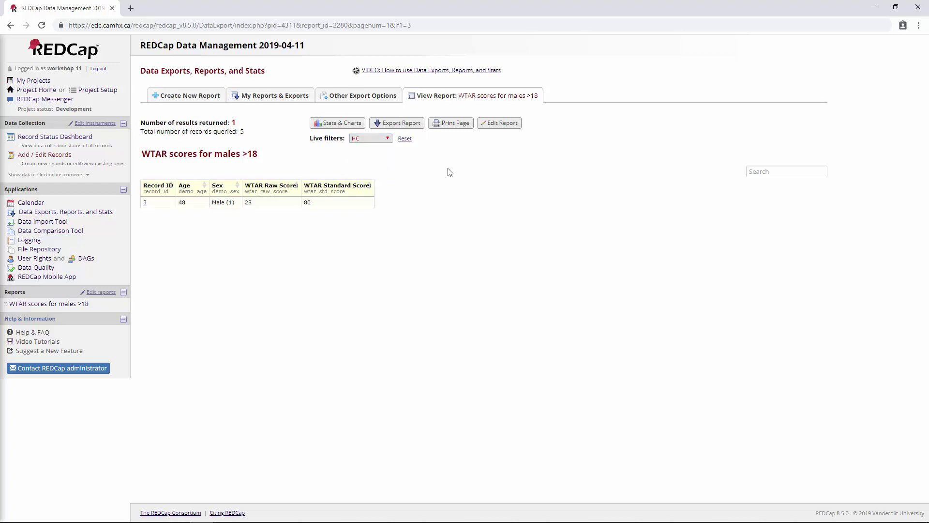
pyautogui.click(384, 141)
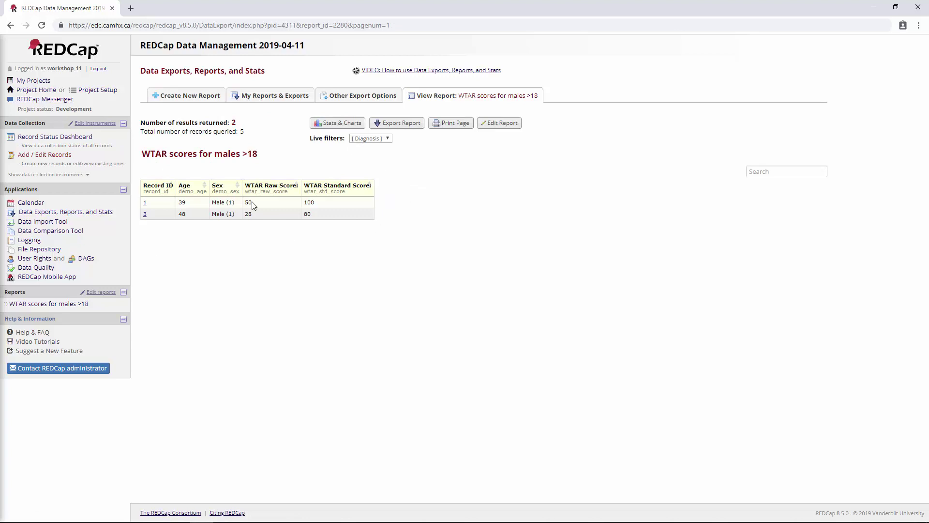
pyautogui.click(403, 130)
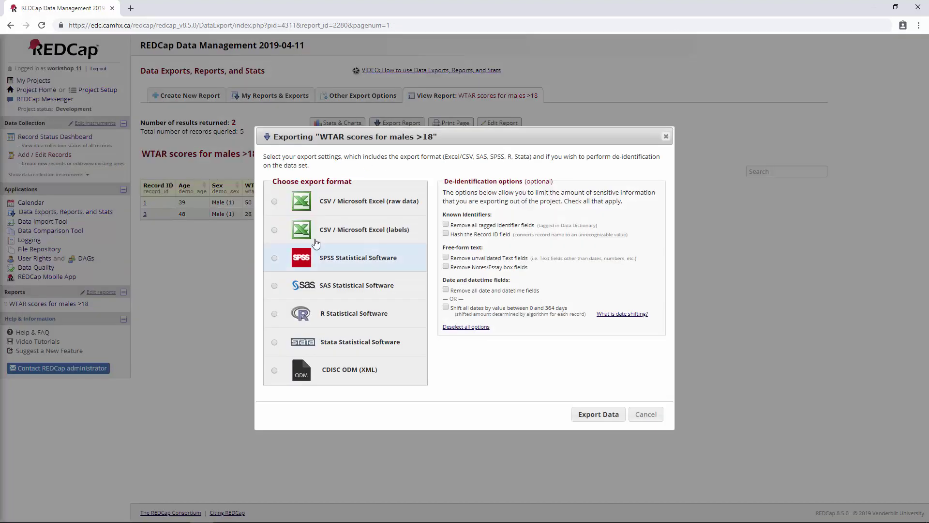
pyautogui.click(365, 230)
pyautogui.click(402, 212)
pyautogui.click(385, 260)
pyautogui.click(384, 290)
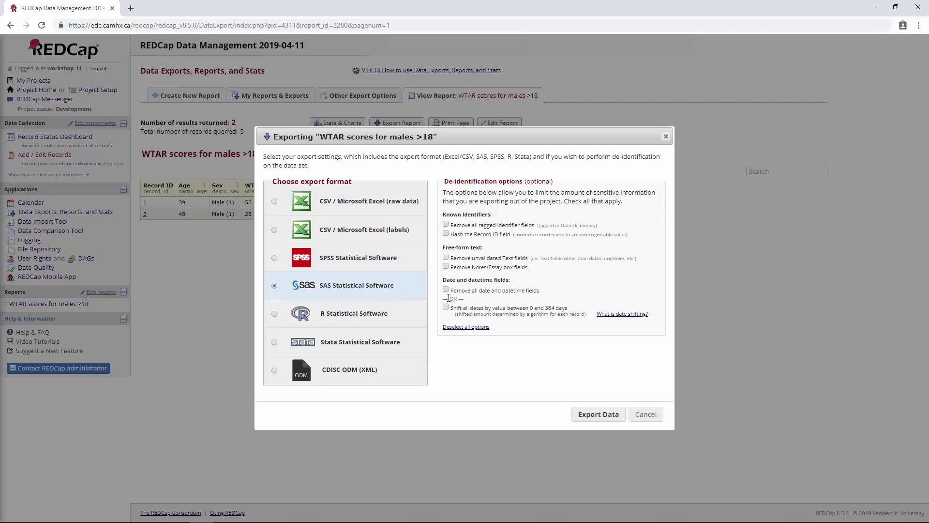
pyautogui.click(376, 209)
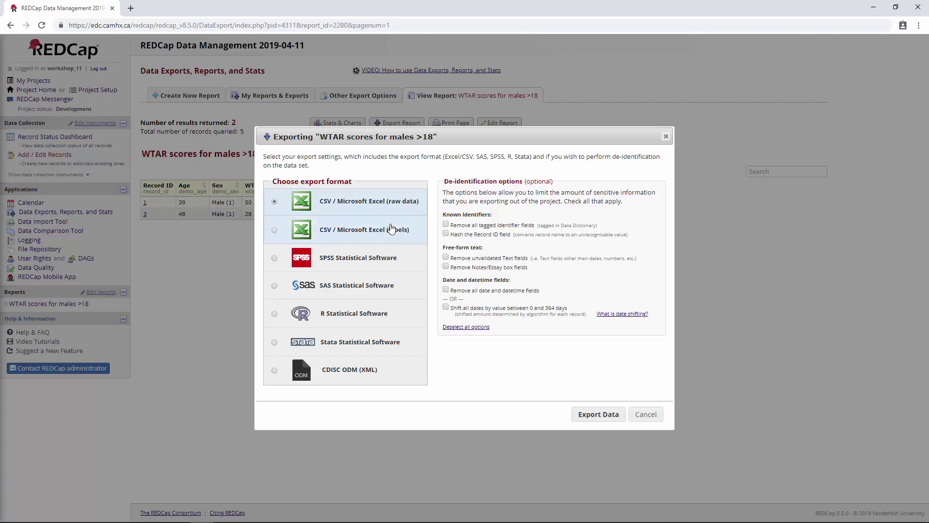
pyautogui.click(352, 231)
pyautogui.click(645, 414)
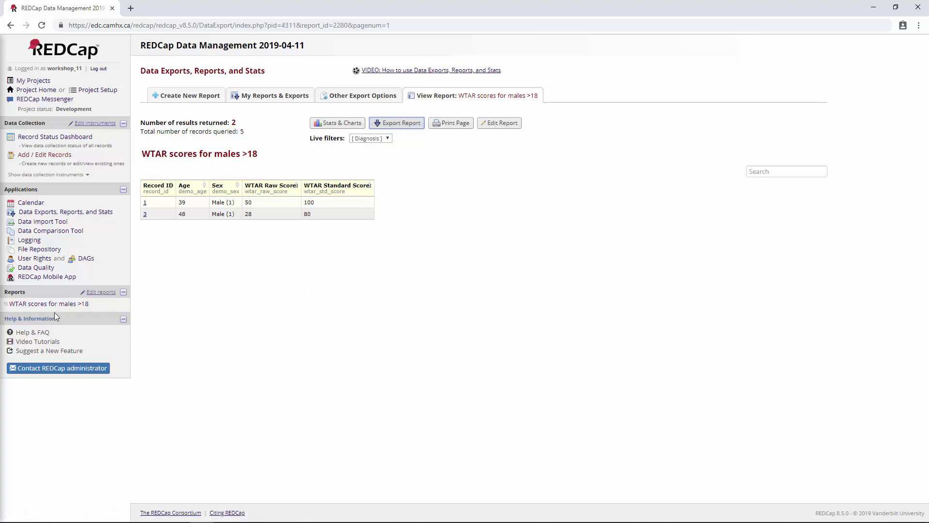
pyautogui.moveTo(92, 306); pyautogui.dragTo(25, 314)
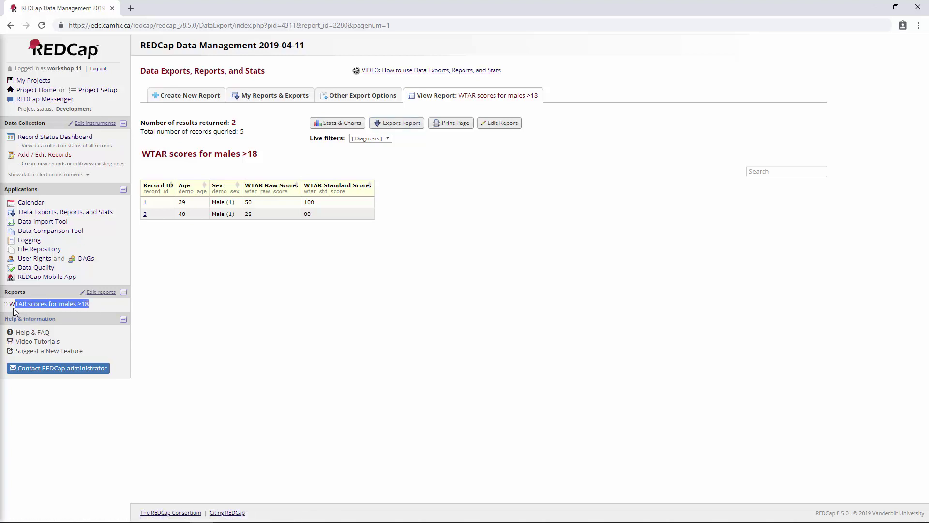
pyautogui.click(202, 302)
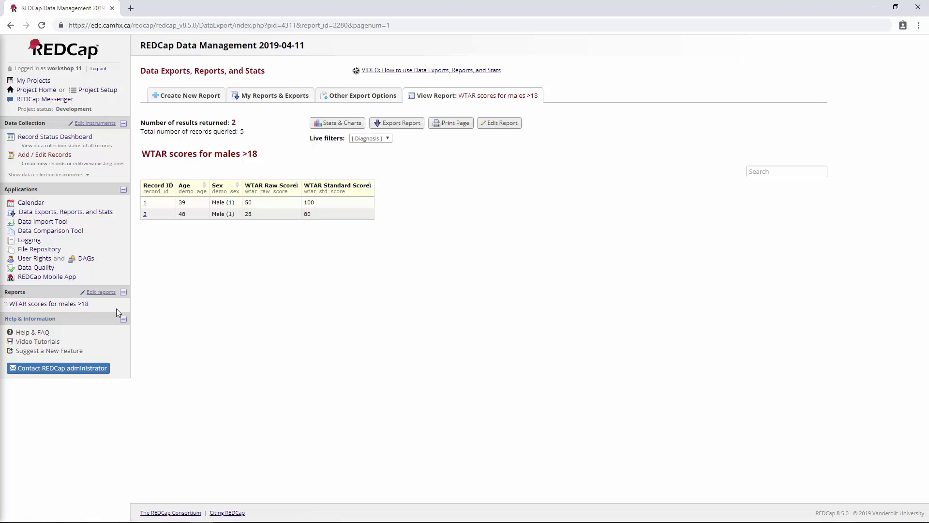
pyautogui.click(51, 304)
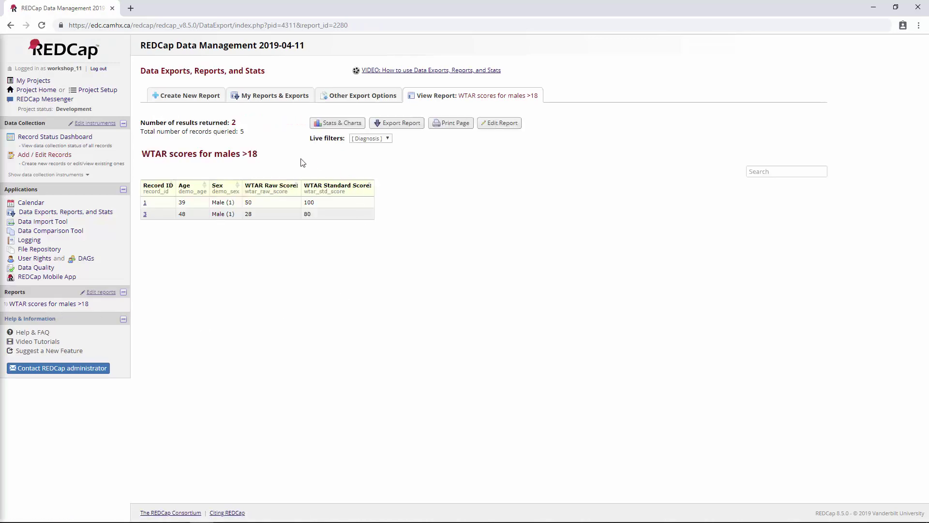